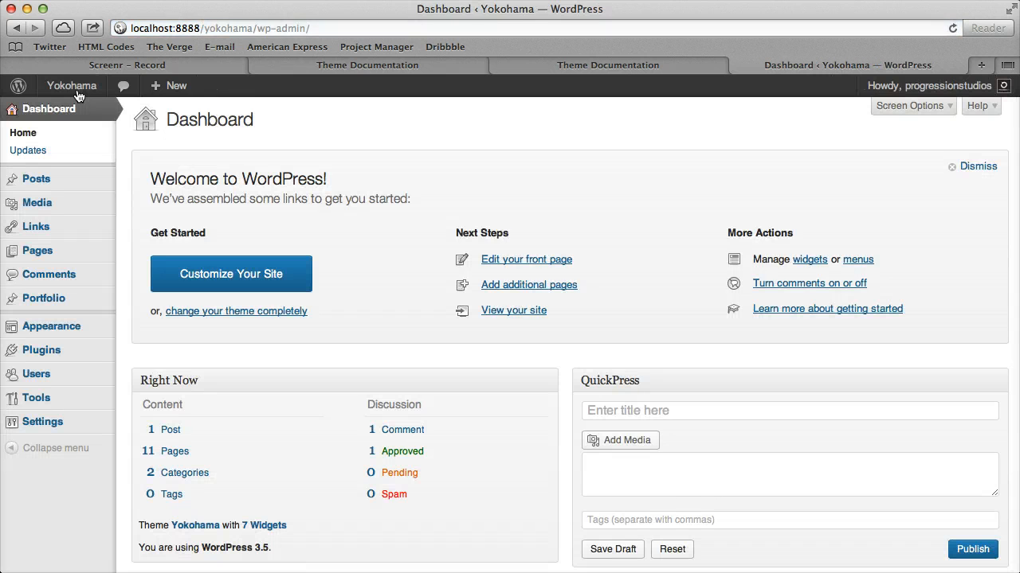
# Create a new portfolio post titled "Full Width Slide 1"
pyautogui.click(91, 298)
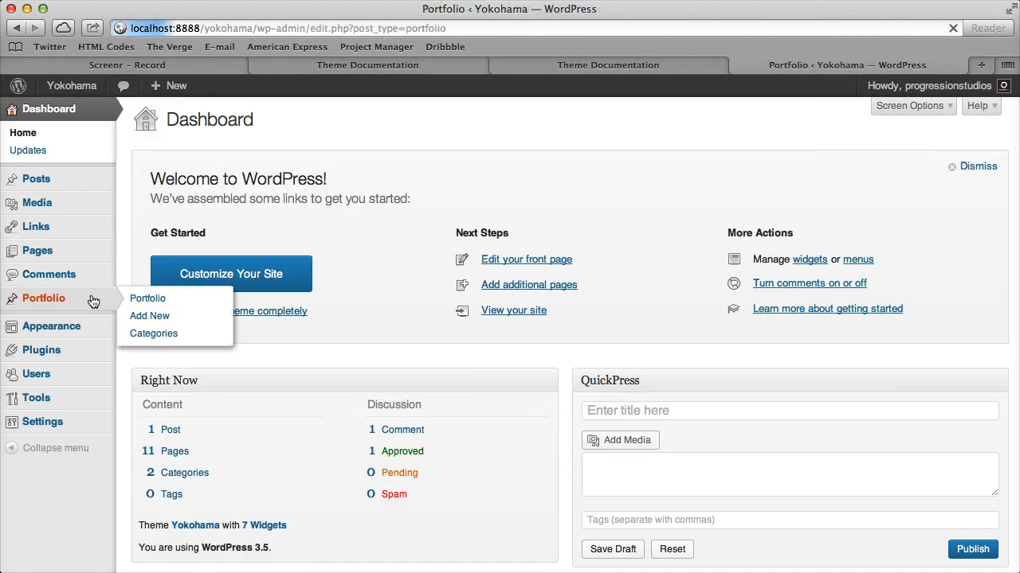
pyautogui.click(63, 303)
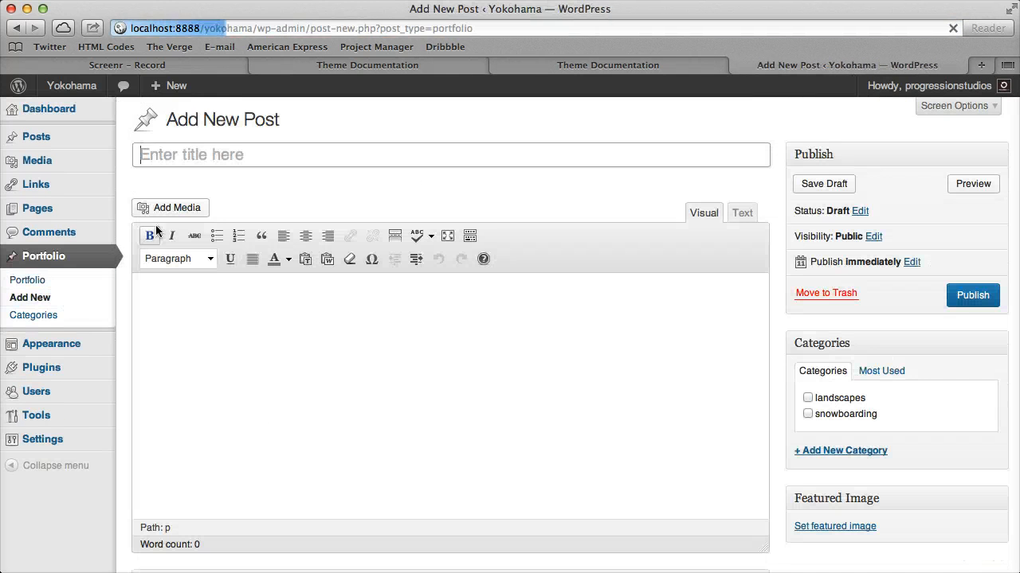
pyautogui.click(213, 155)
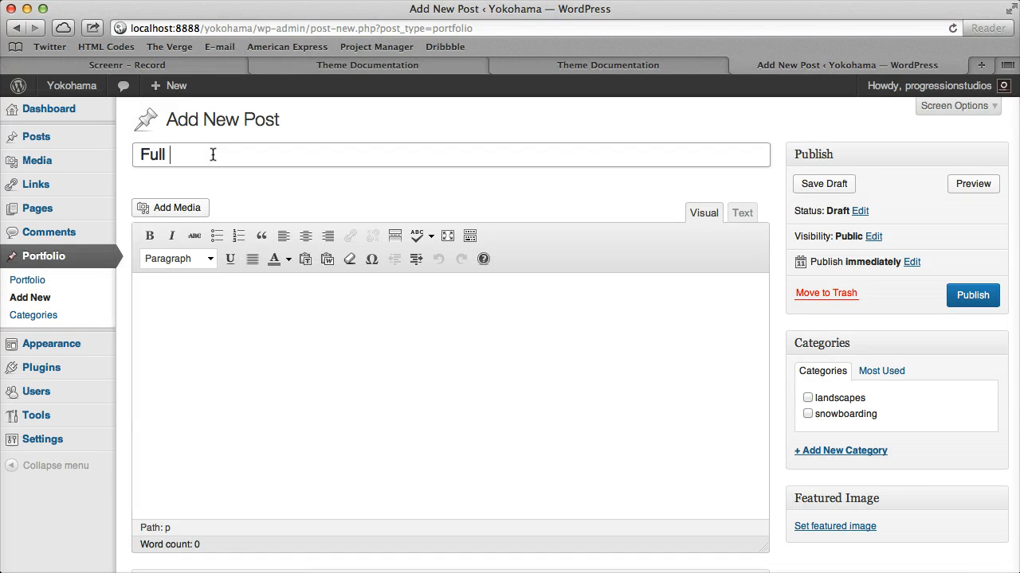
pyautogui.write('Full Width SLide 1')
pyautogui.click(598, 390)
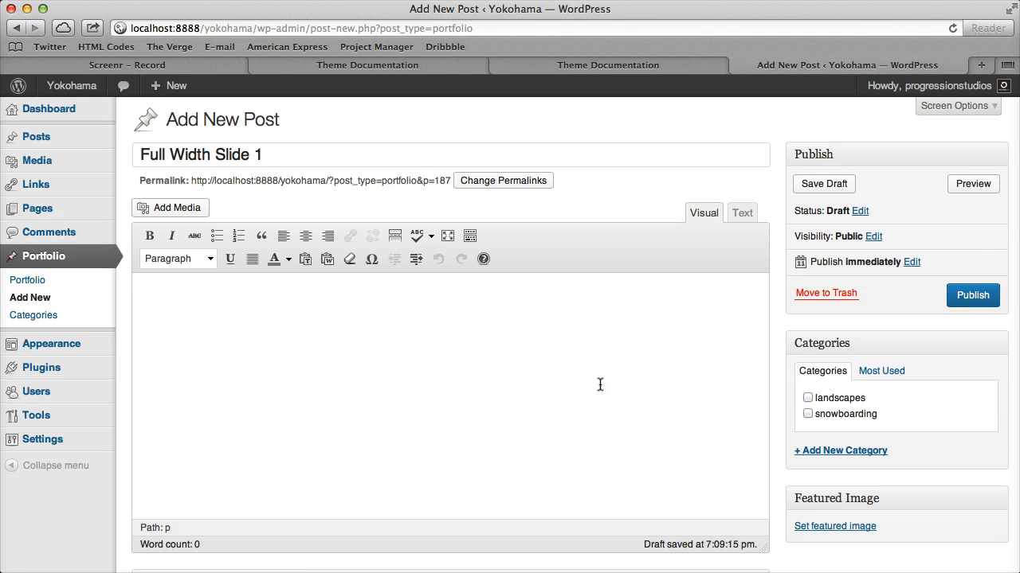
# Upload slide1-full-width.jpg to the media library and set it as the post's featured image
pyautogui.click(182, 210)
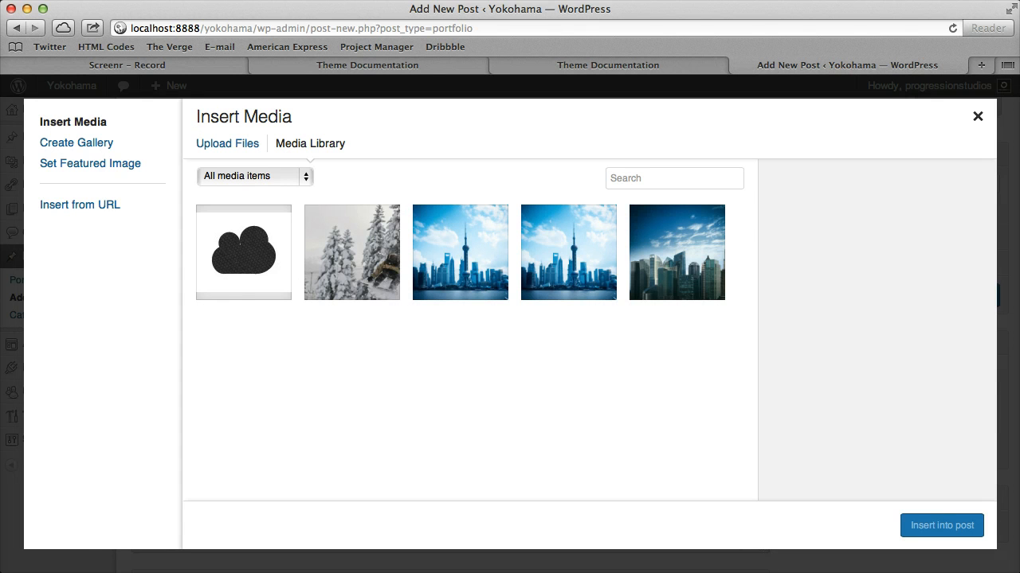
pyautogui.moveTo(12, 299); pyautogui.dragTo(267, 296)
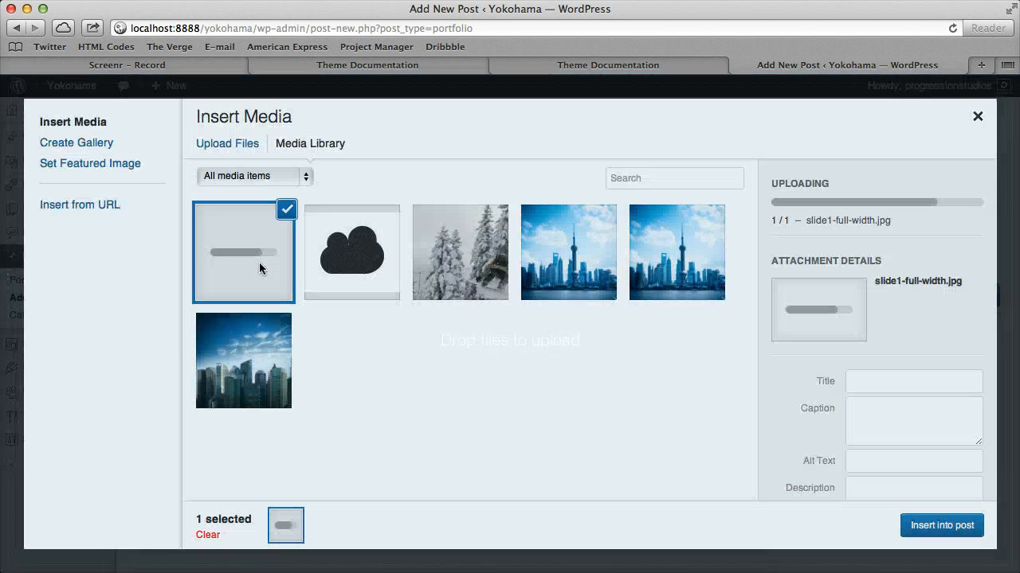
pyautogui.click(136, 167)
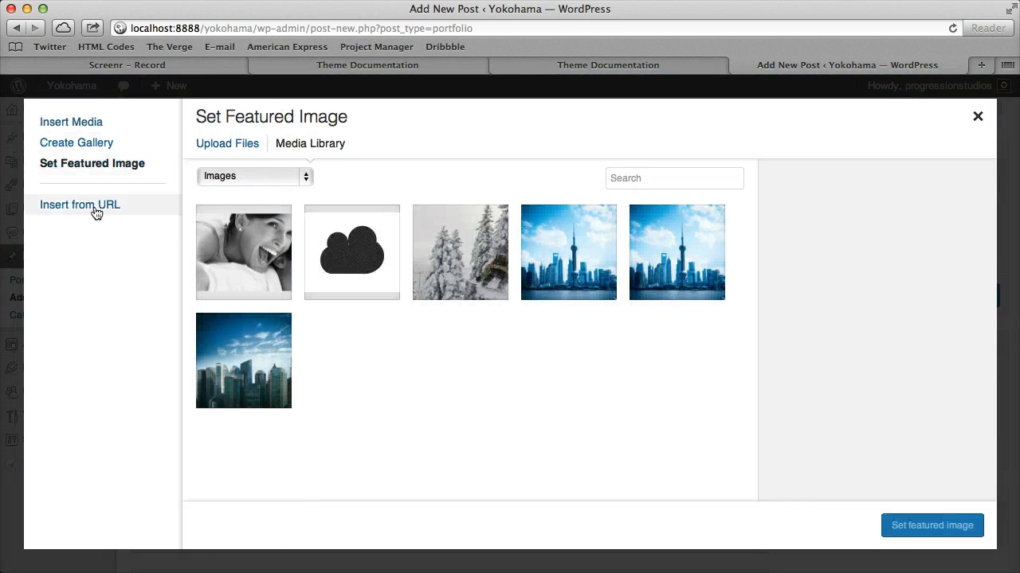
pyautogui.click(240, 243)
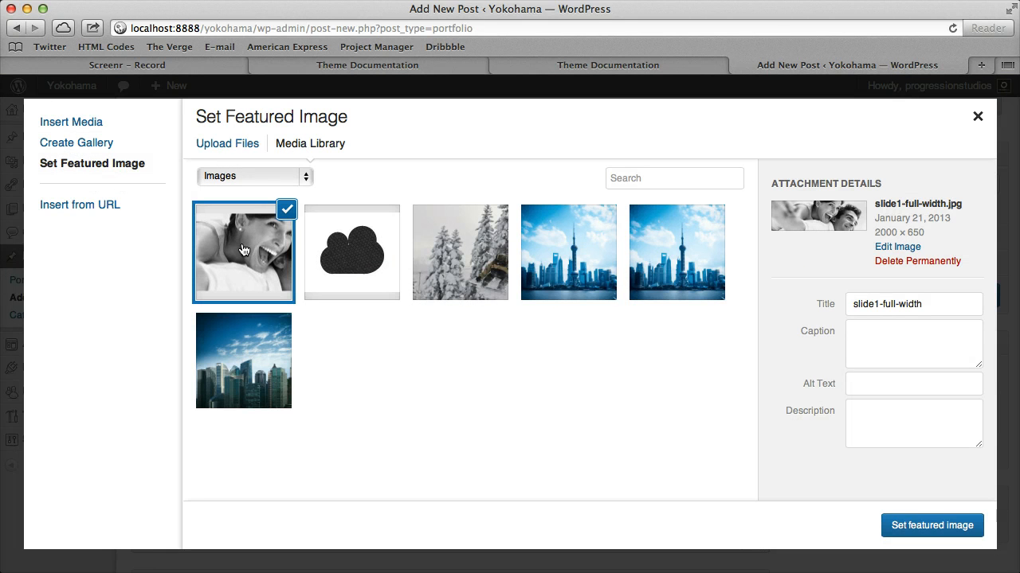
pyautogui.click(920, 532)
# Add a new category named "slider" to the post and publish it
pyautogui.scroll(-5, 701, 398)
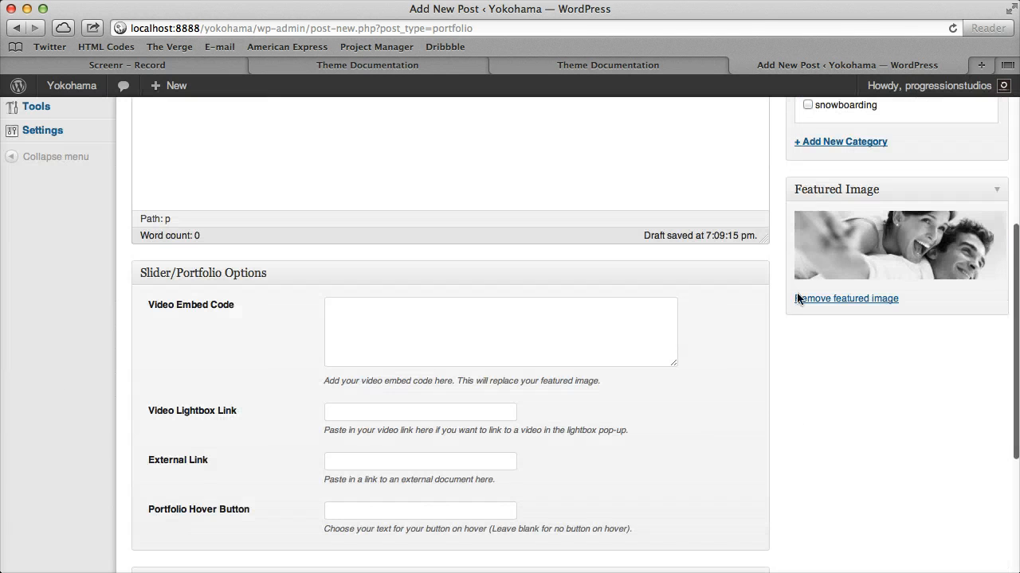
pyautogui.scroll(6, 789, 297)
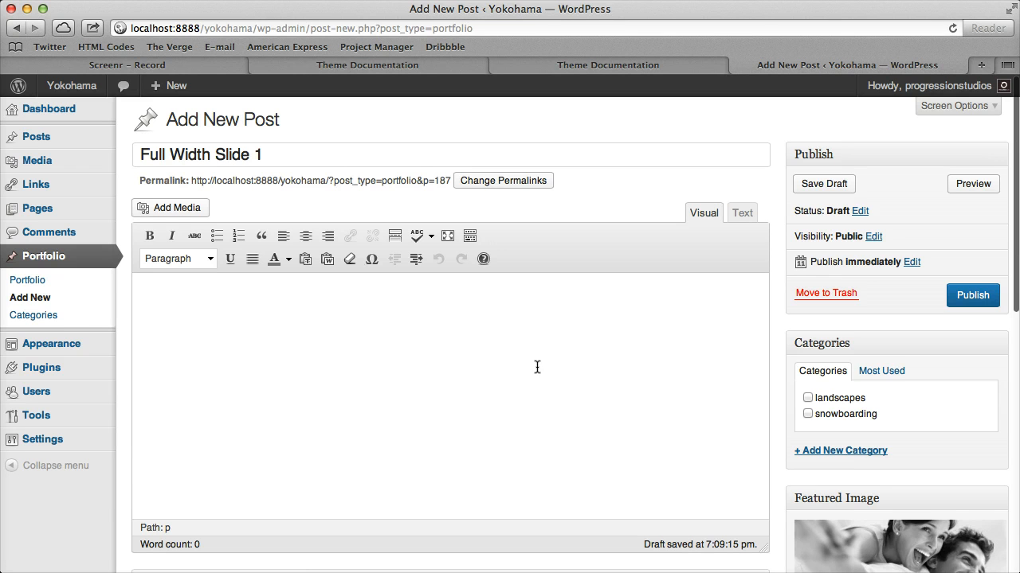
pyautogui.click(853, 452)
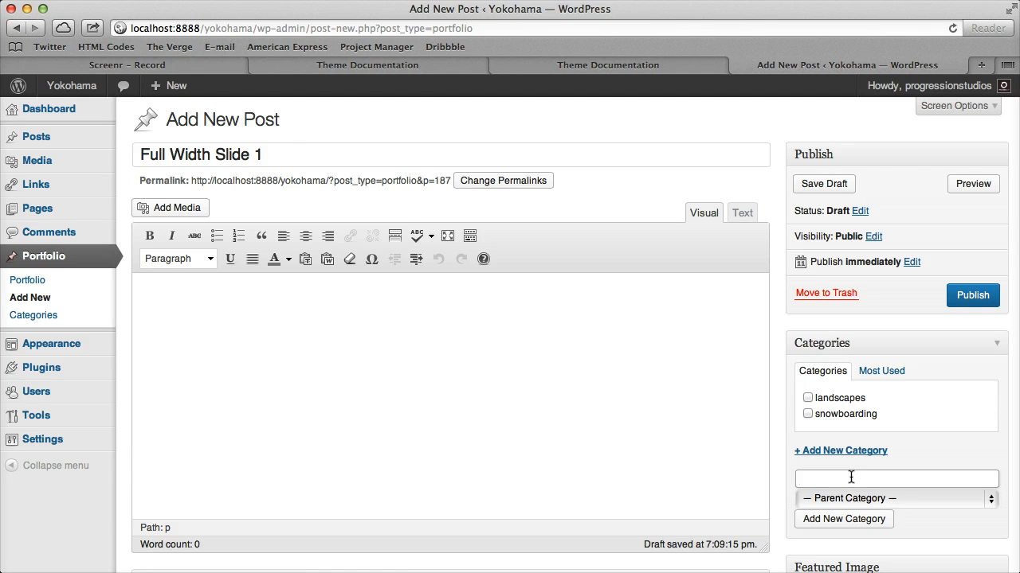
pyautogui.click(856, 518)
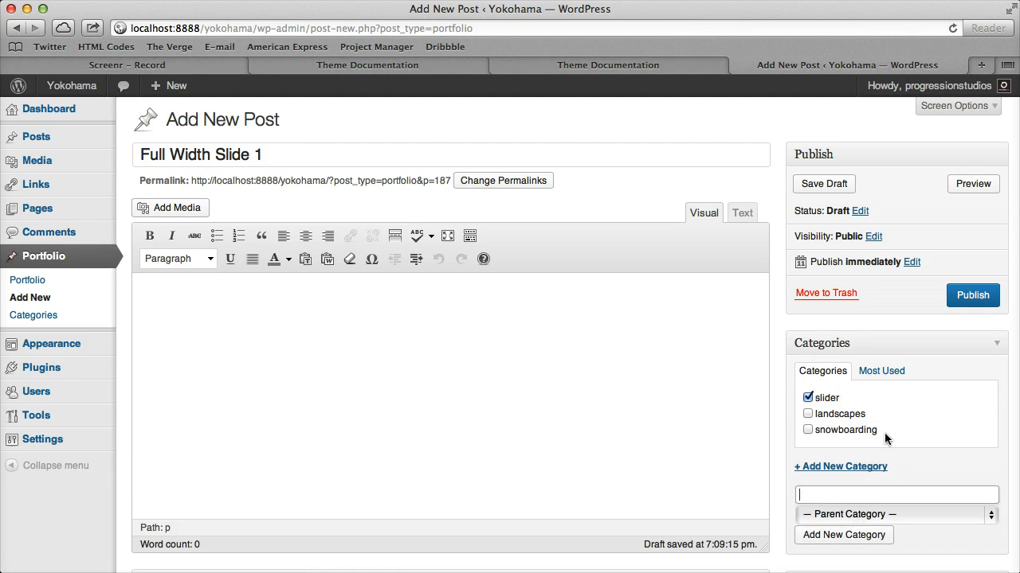
pyautogui.click(967, 296)
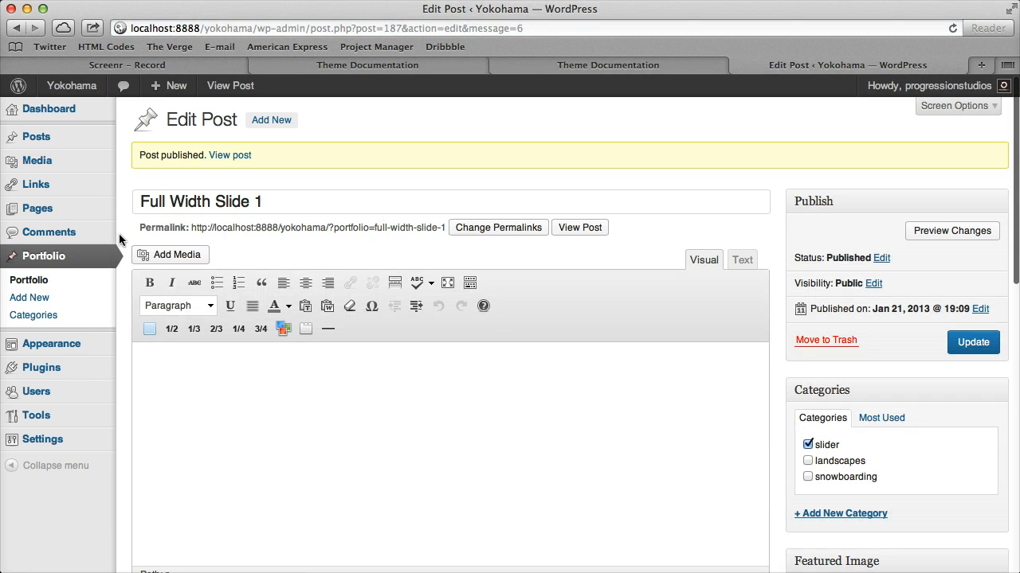
pyautogui.scroll(-5, 412, 250)
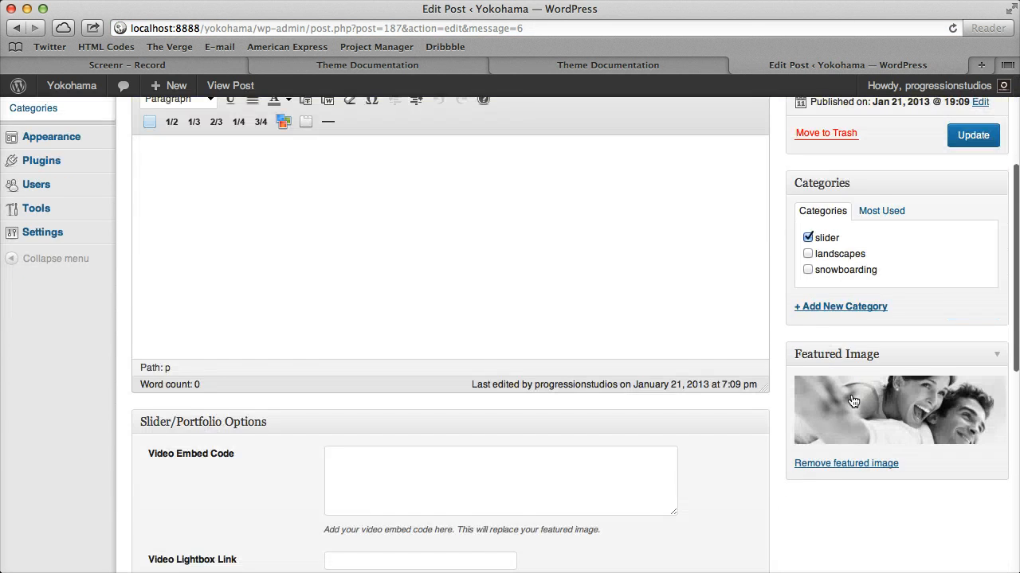
pyautogui.scroll(5, 858, 411)
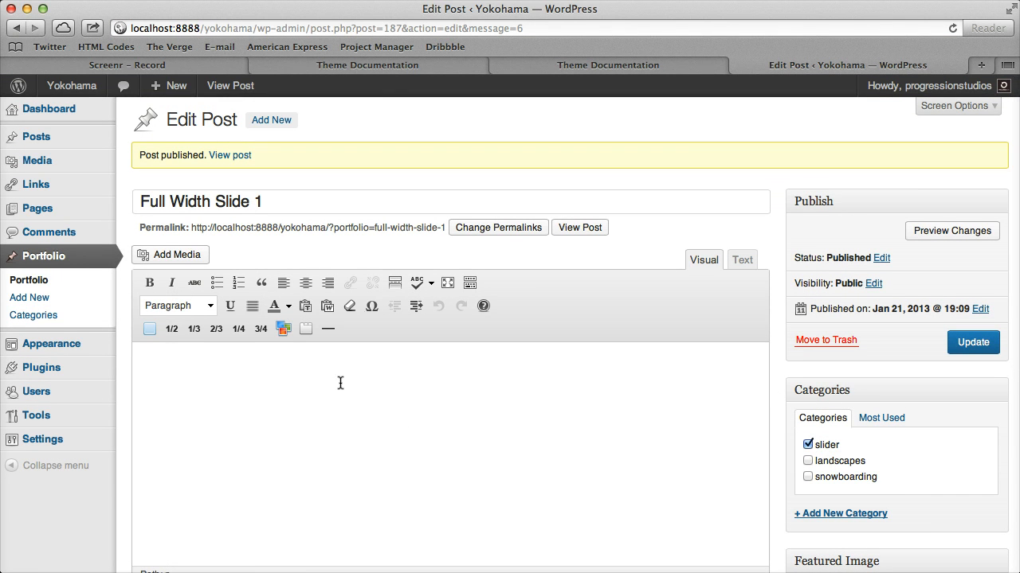
# Set the Home page's Slider/Portfolio Category to slider and update the page
pyautogui.click(72, 211)
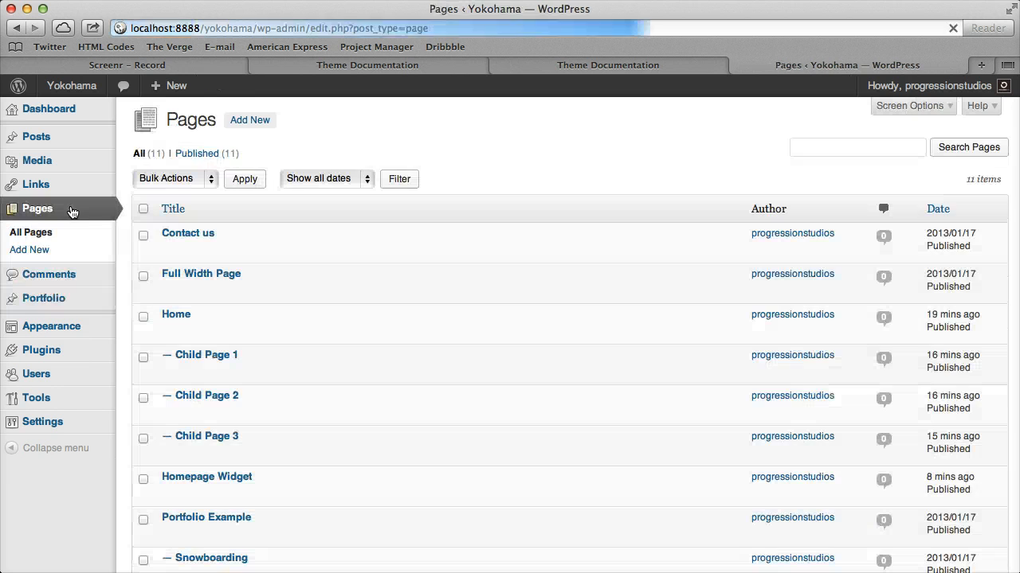
pyautogui.click(165, 332)
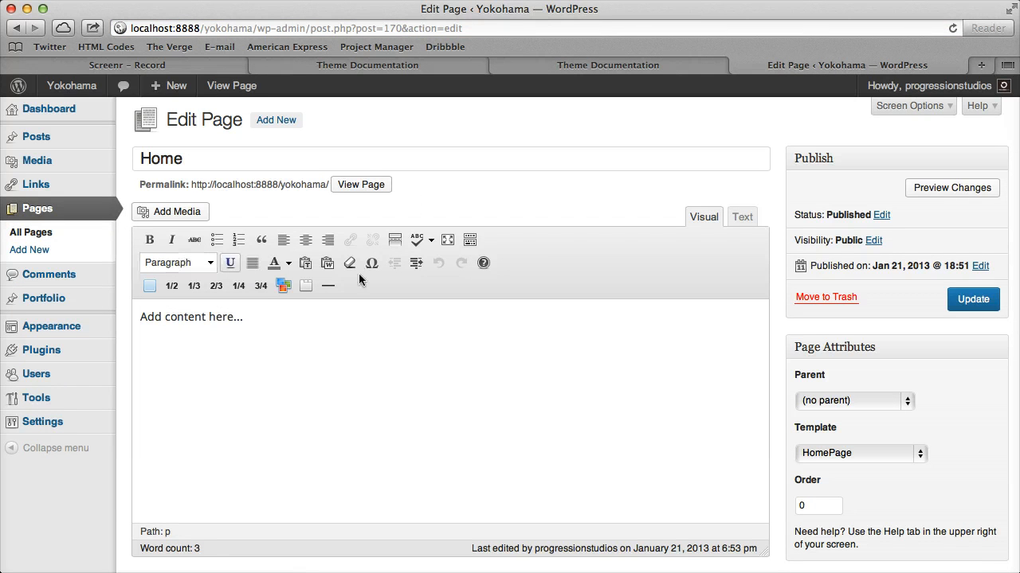
pyautogui.scroll(-5, 486, 330)
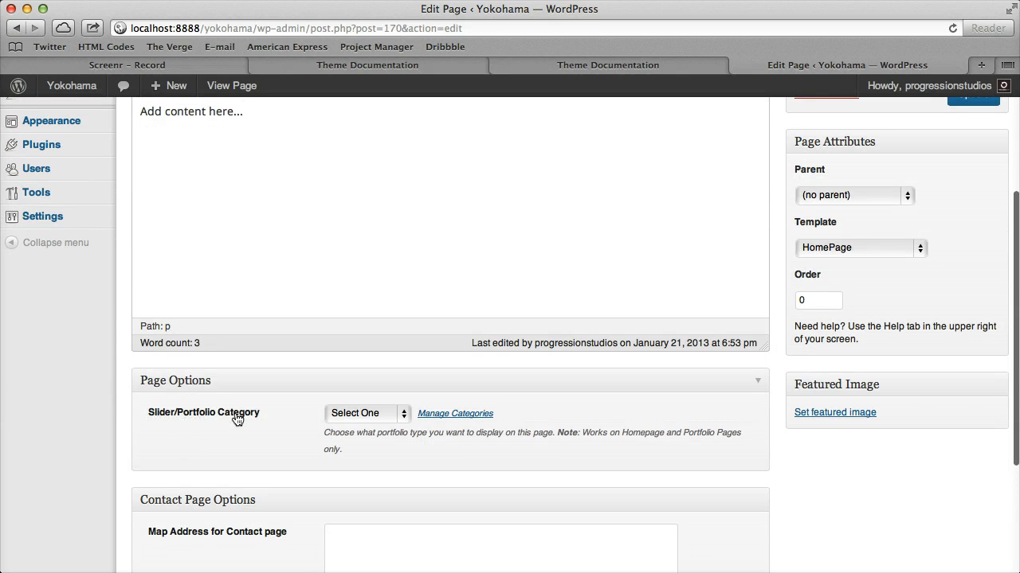
pyautogui.click(361, 413)
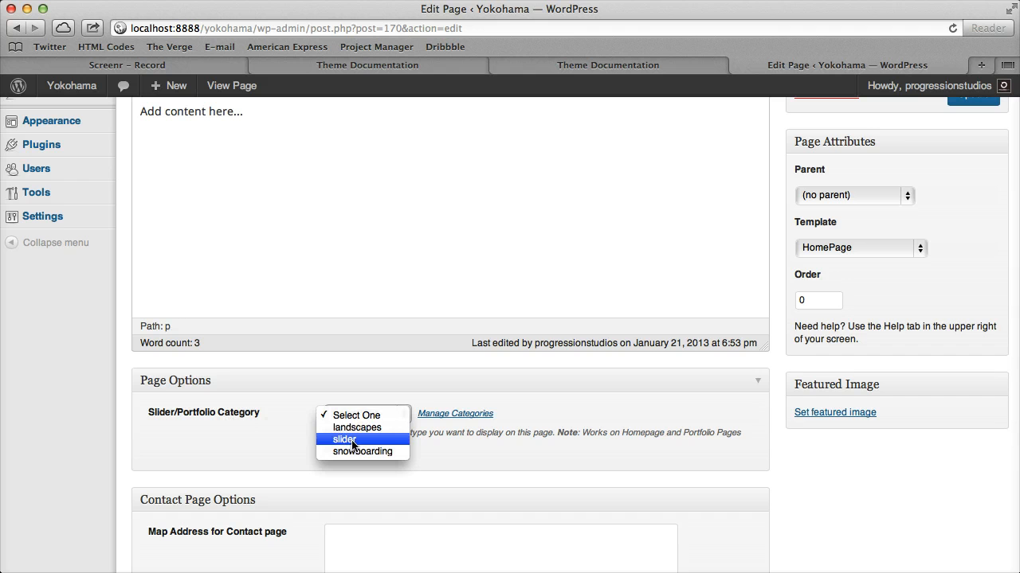
pyautogui.click(353, 440)
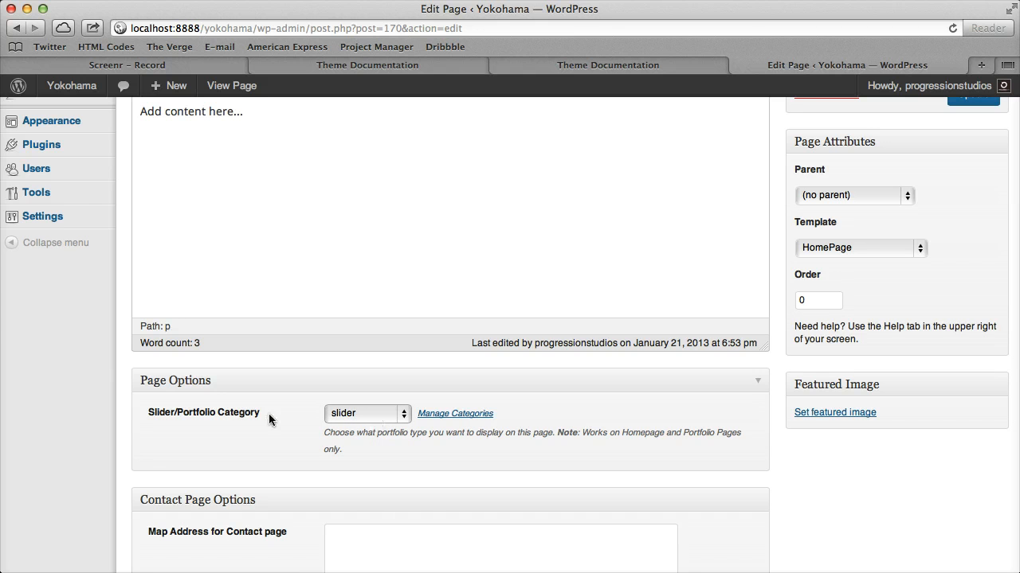
pyautogui.scroll(2, 493, 530)
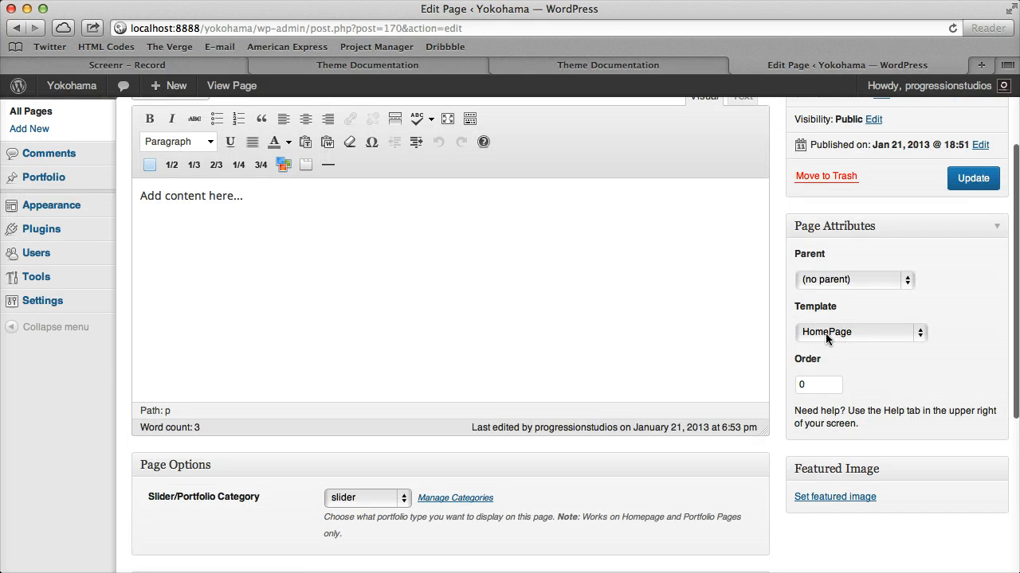
pyautogui.scroll(4, 358, 489)
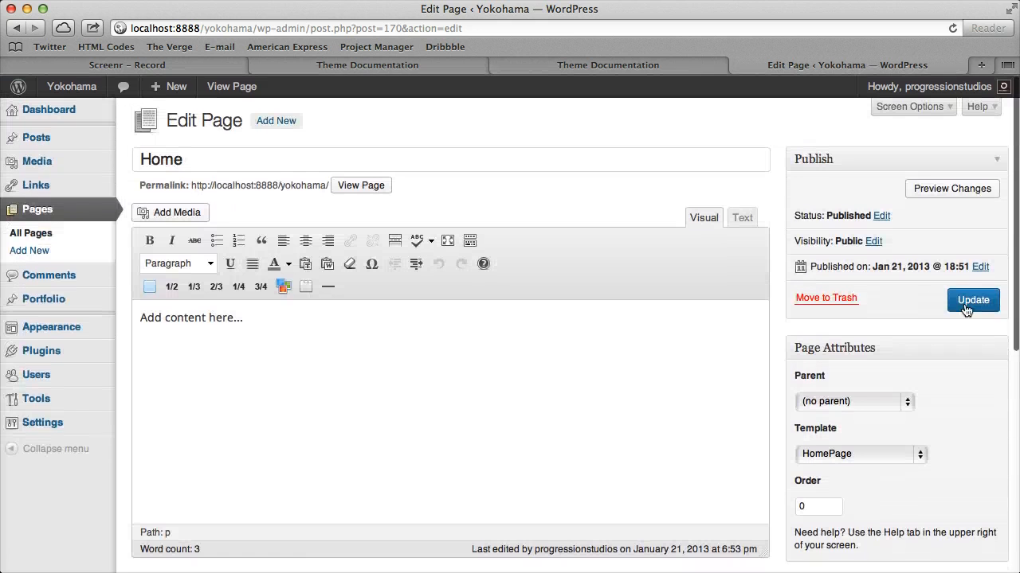
pyautogui.click(972, 310)
# Open the site's front end in a new tab and examine the homepage slider, its thumbnail navigation and the content below
pyautogui.rightClick(82, 86)
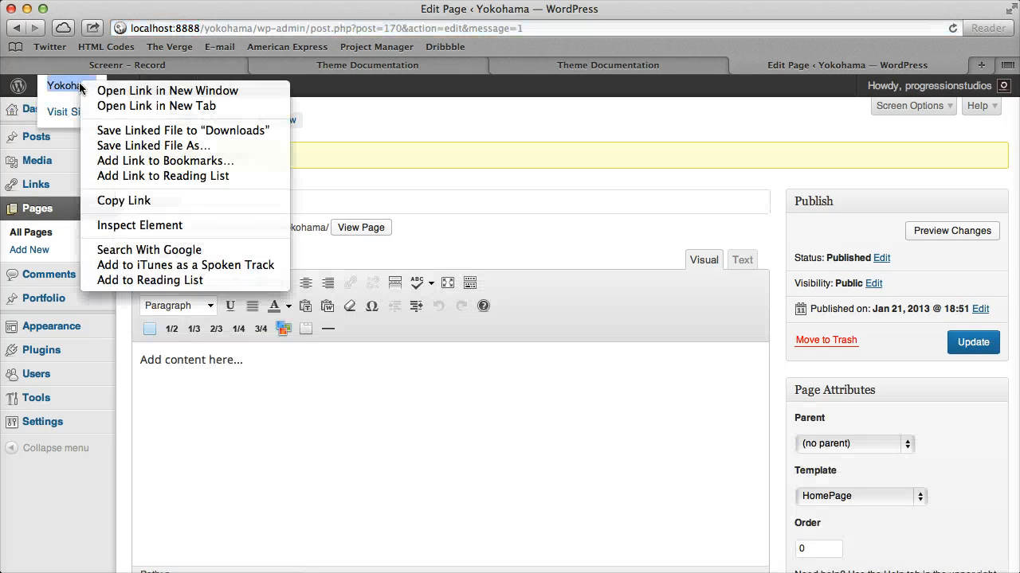
pyautogui.click(111, 106)
pyautogui.click(865, 63)
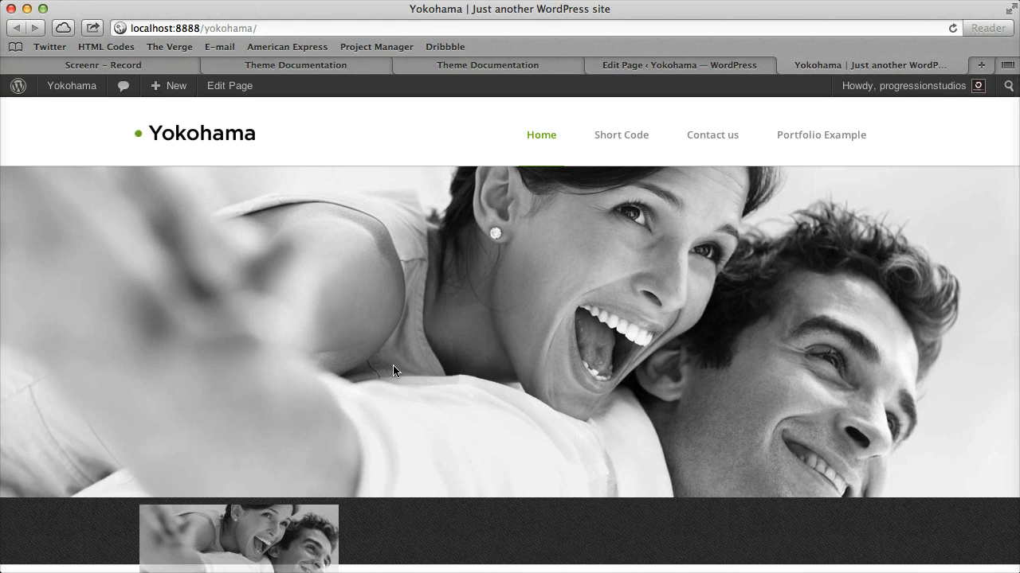
pyautogui.scroll(-10, 525, 382)
pyautogui.scroll(6, 523, 381)
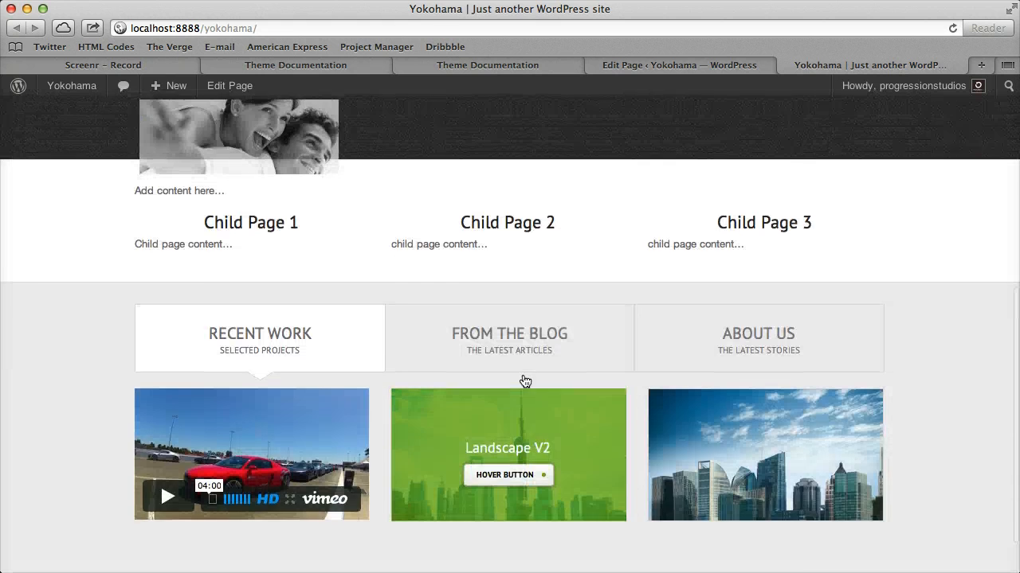
pyautogui.scroll(-3, 591, 418)
pyautogui.scroll(-1, 581, 416)
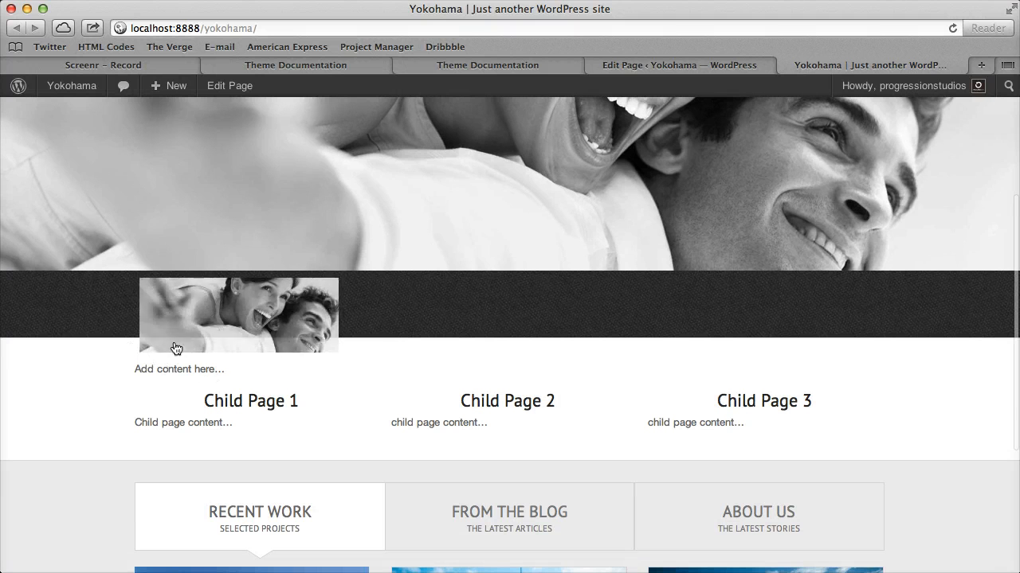
pyautogui.scroll(5, 358, 321)
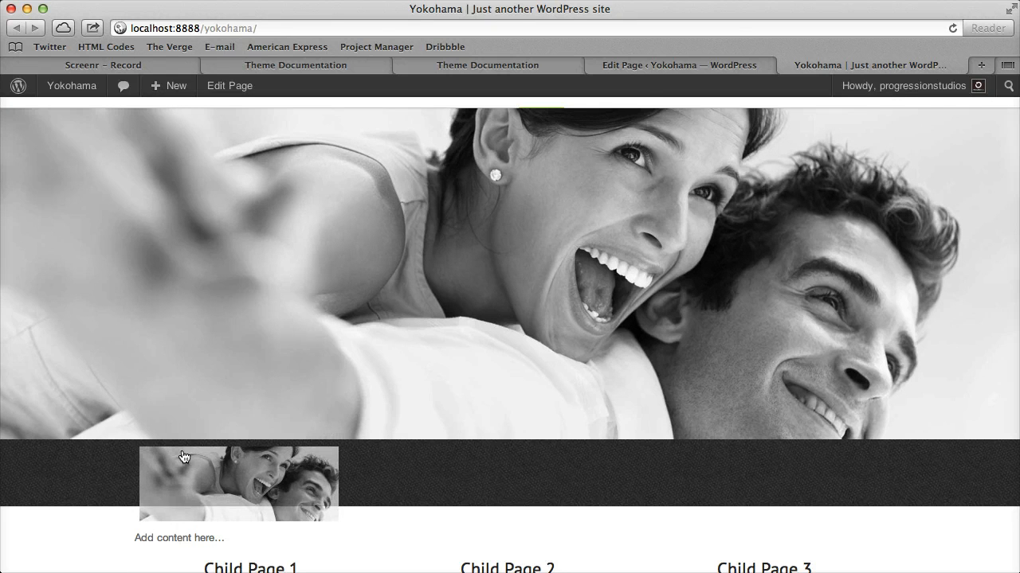
# Return to the Home page's admin tab and open the Slider section of the theme options
pyautogui.click(653, 65)
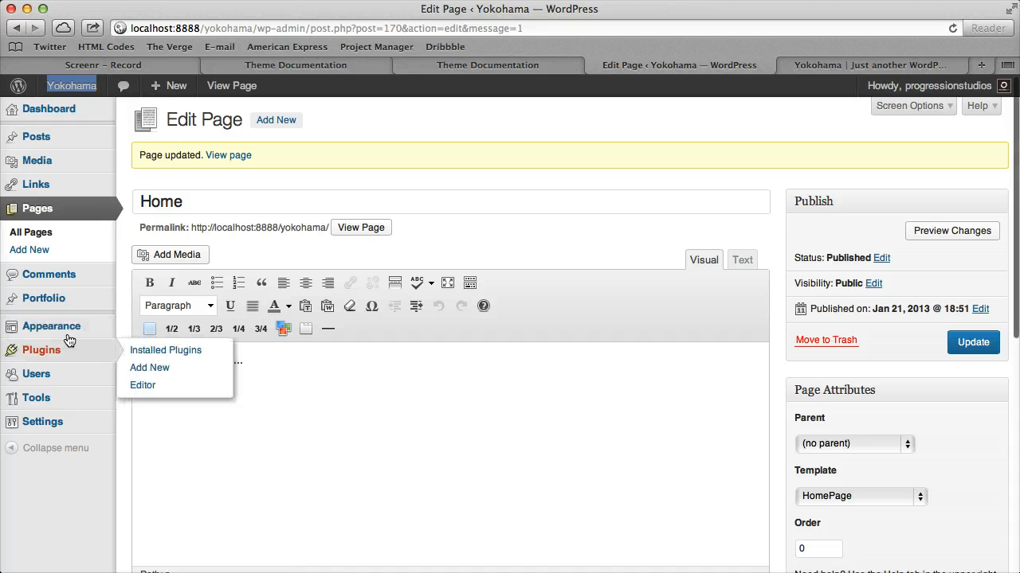
pyautogui.scroll(-1, 69, 340)
pyautogui.moveTo(96, 300)
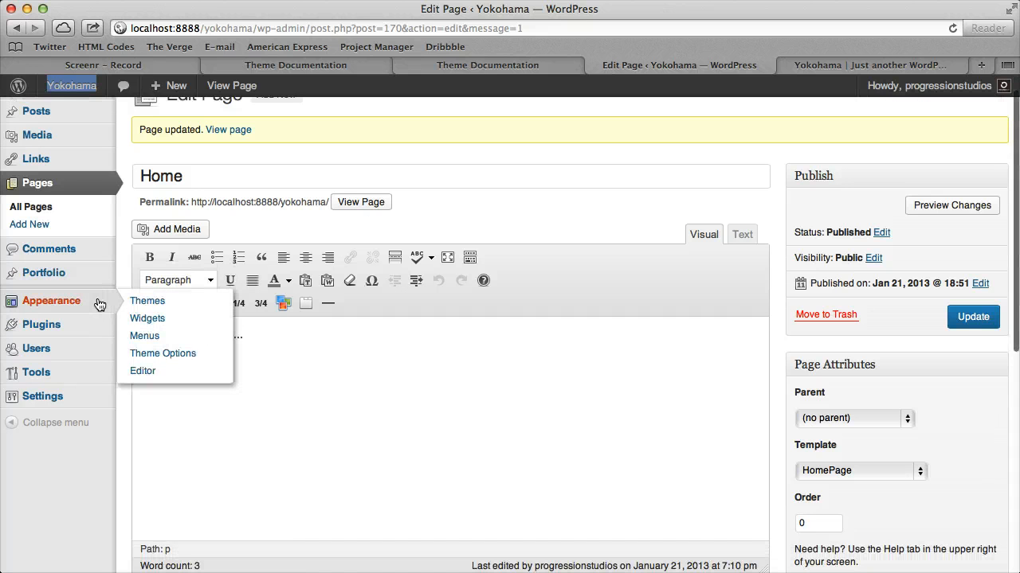
pyautogui.click(174, 354)
pyautogui.click(708, 121)
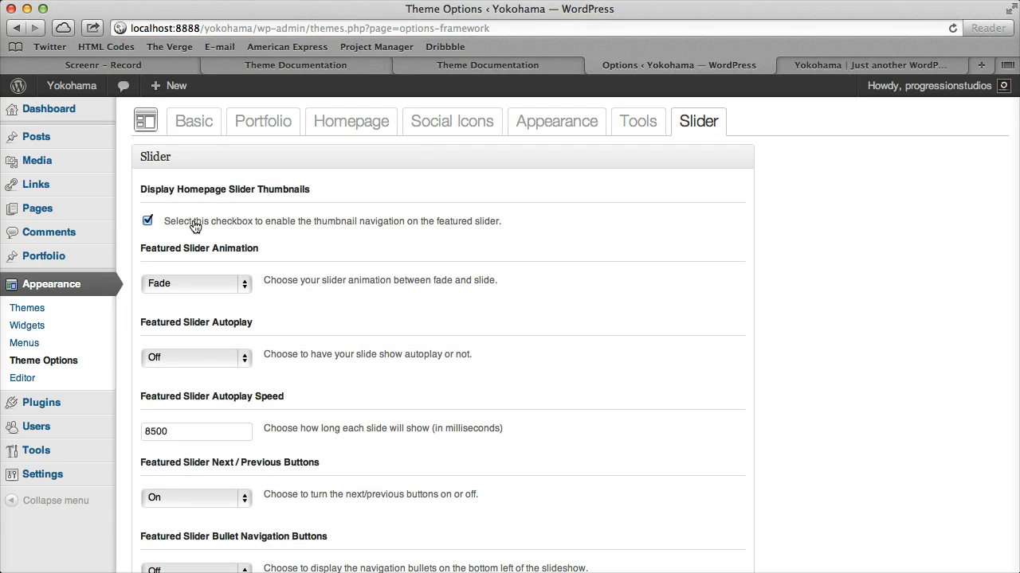
# Disable the homepage slider thumbnails, save the theme options and view the homepage again
pyautogui.click(199, 227)
pyautogui.scroll(-15, 612, 235)
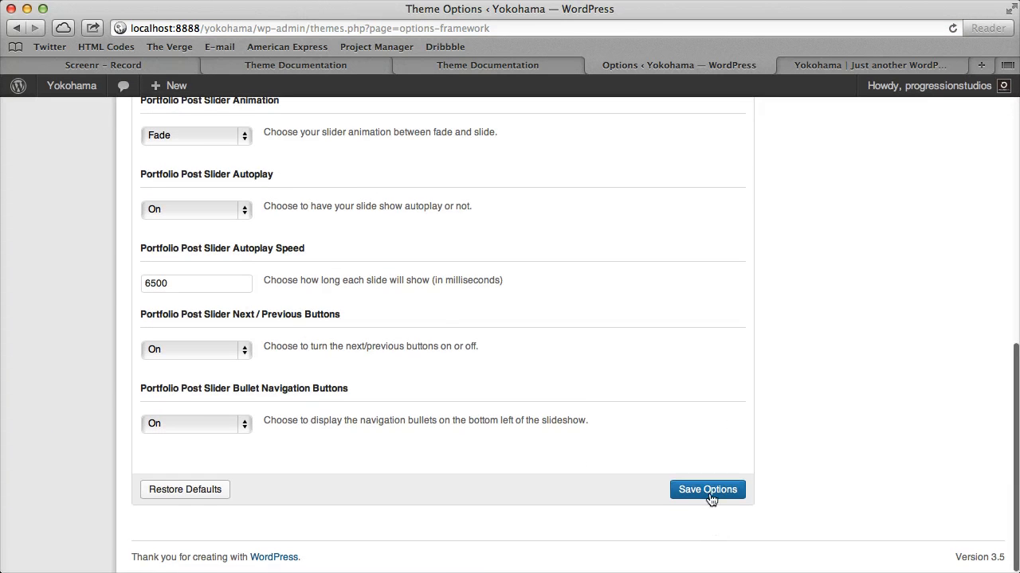
pyautogui.click(709, 490)
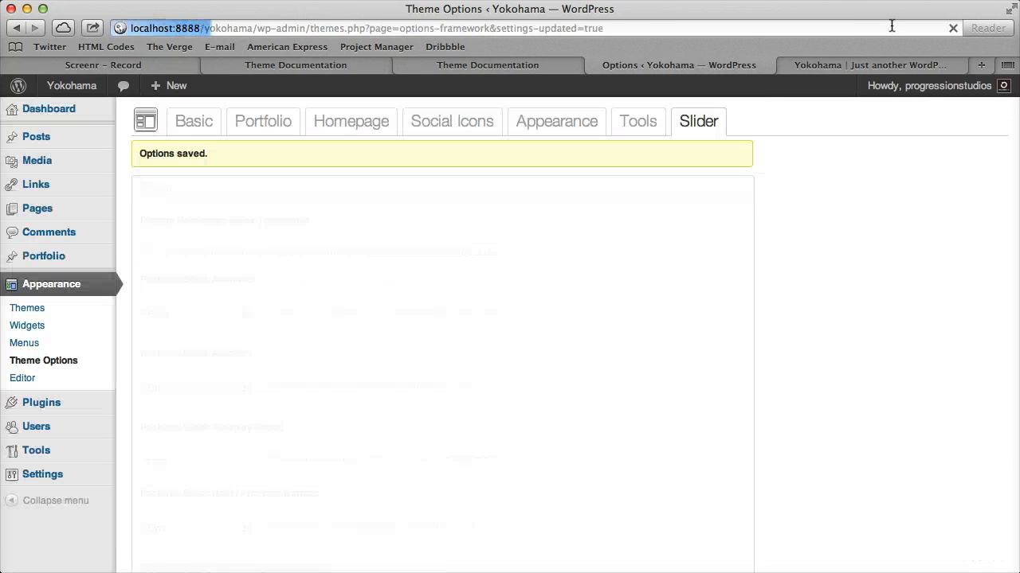
pyautogui.click(873, 67)
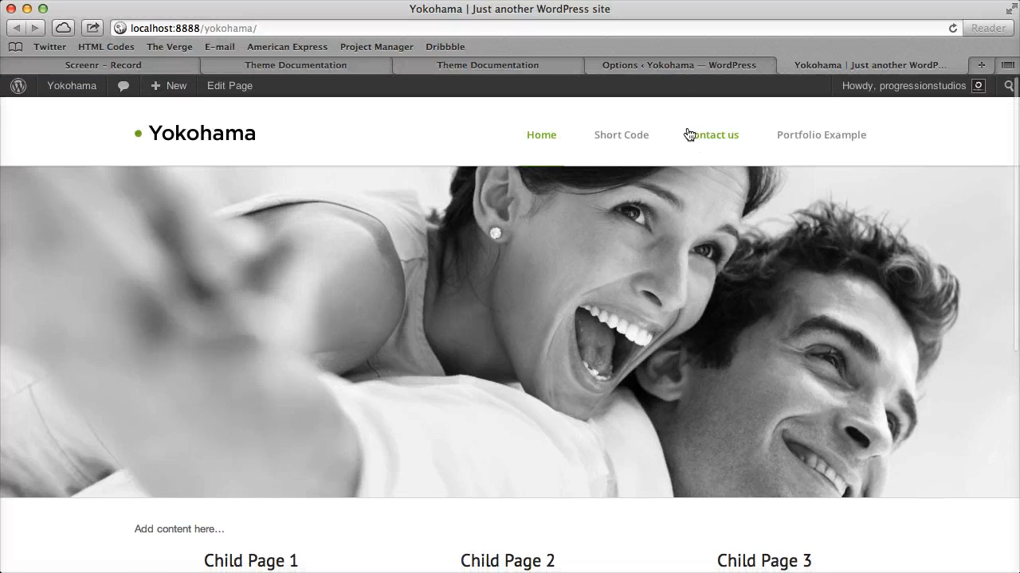
# Re-enable the homepage slider thumbnails and save the theme options
pyautogui.click(681, 67)
pyautogui.scroll(-10, 247, 263)
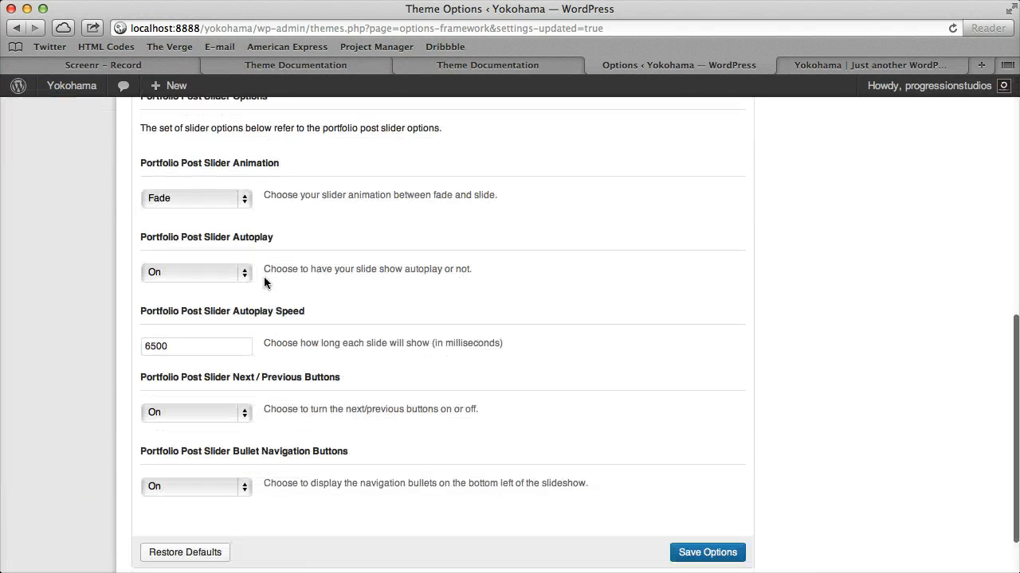
pyautogui.click(709, 557)
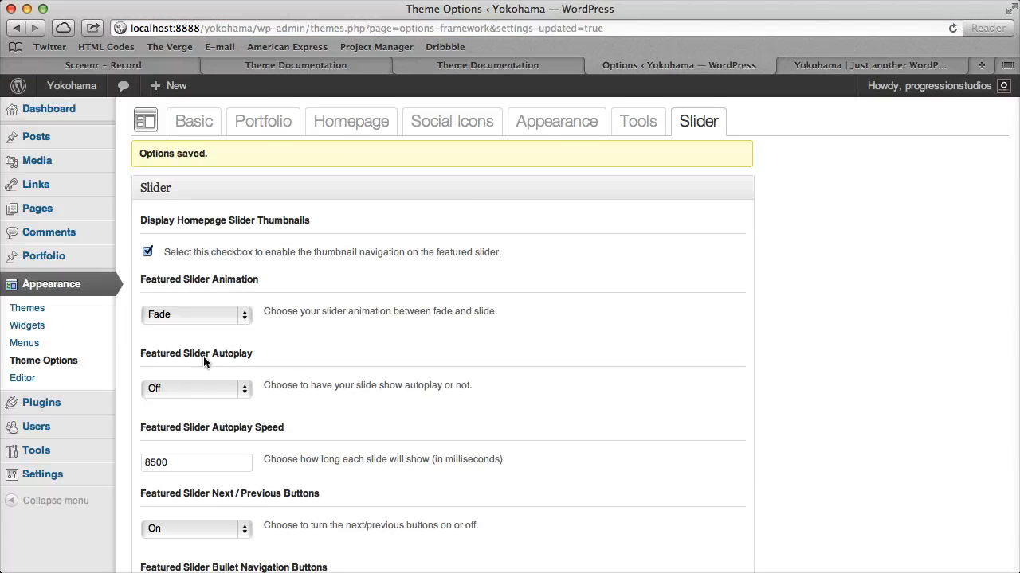
# Examine the featured slider and portfolio post slider settings in the theme options, including the available featured slider animations
pyautogui.scroll(-3, 258, 412)
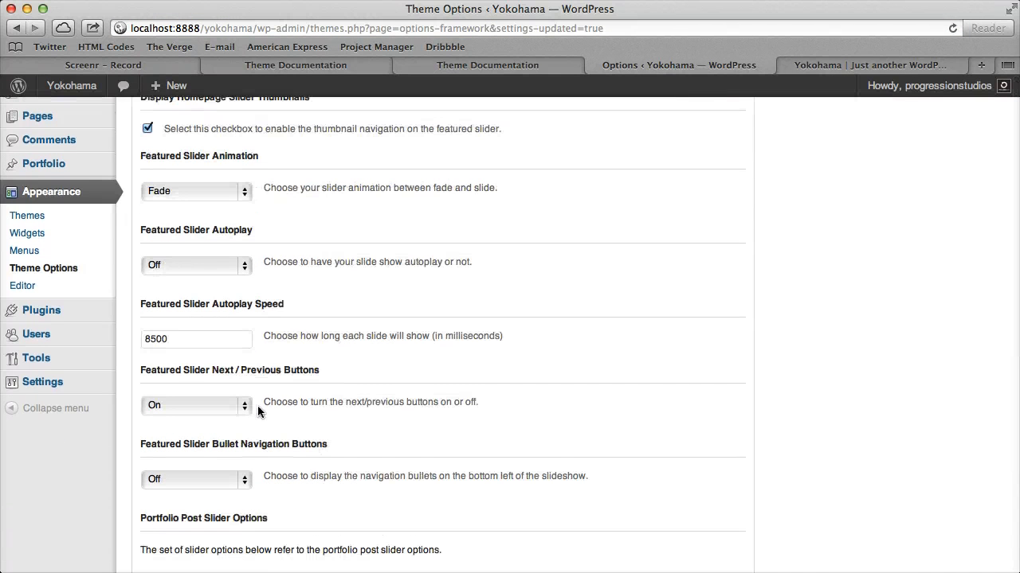
pyautogui.click(227, 190)
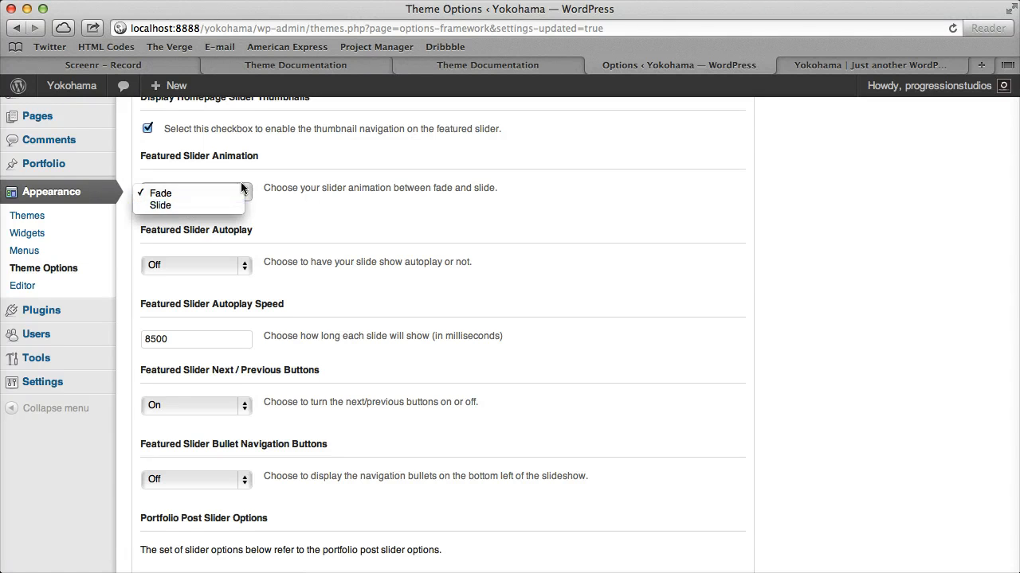
pyautogui.click(331, 233)
pyautogui.scroll(-5, 303, 410)
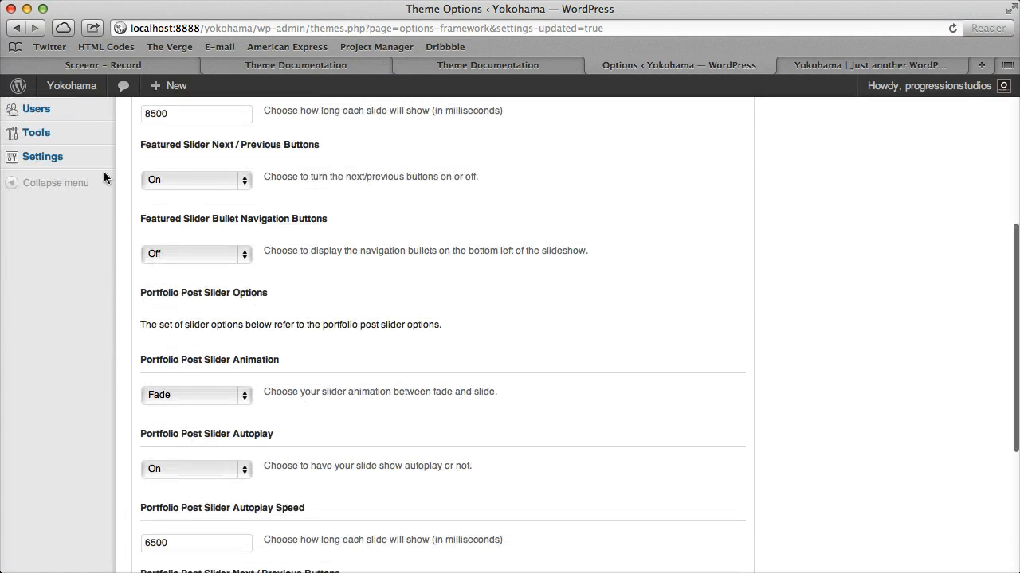
pyautogui.scroll(8, 338, 387)
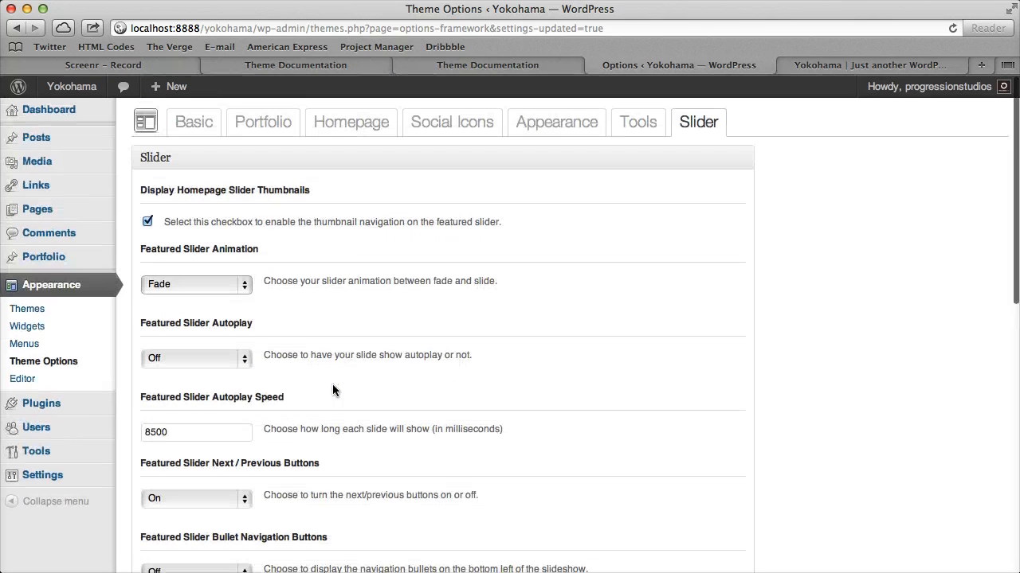
# Create a new portfolio post titled "Full Width Slide 2" and assign it to the slider category
pyautogui.click(77, 256)
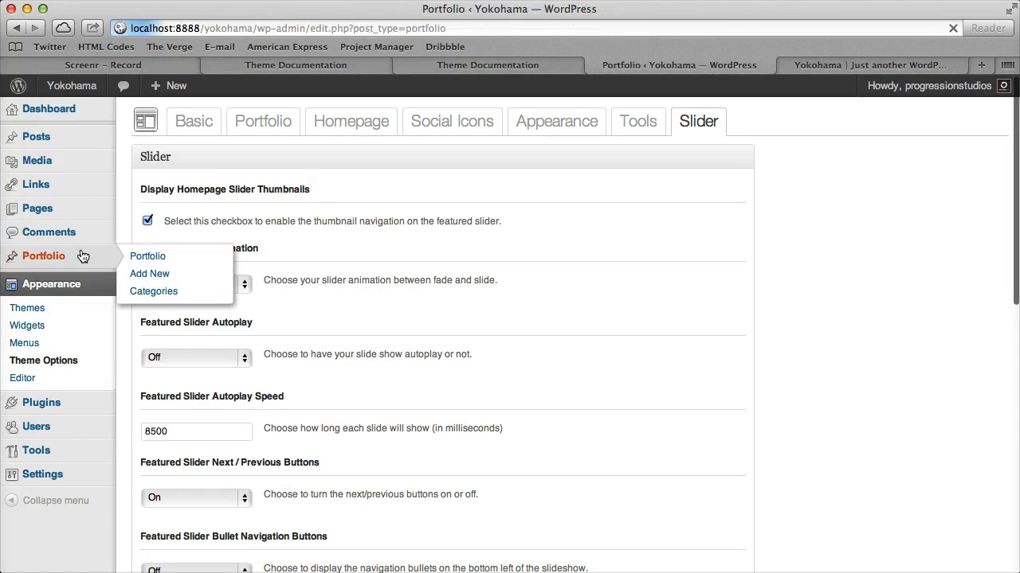
pyautogui.click(42, 303)
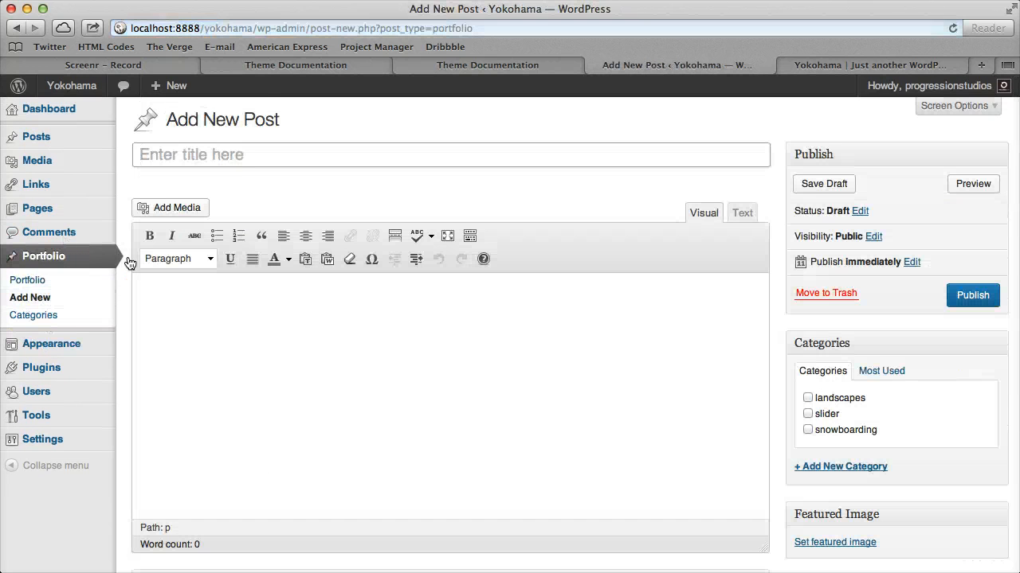
pyautogui.click(246, 158)
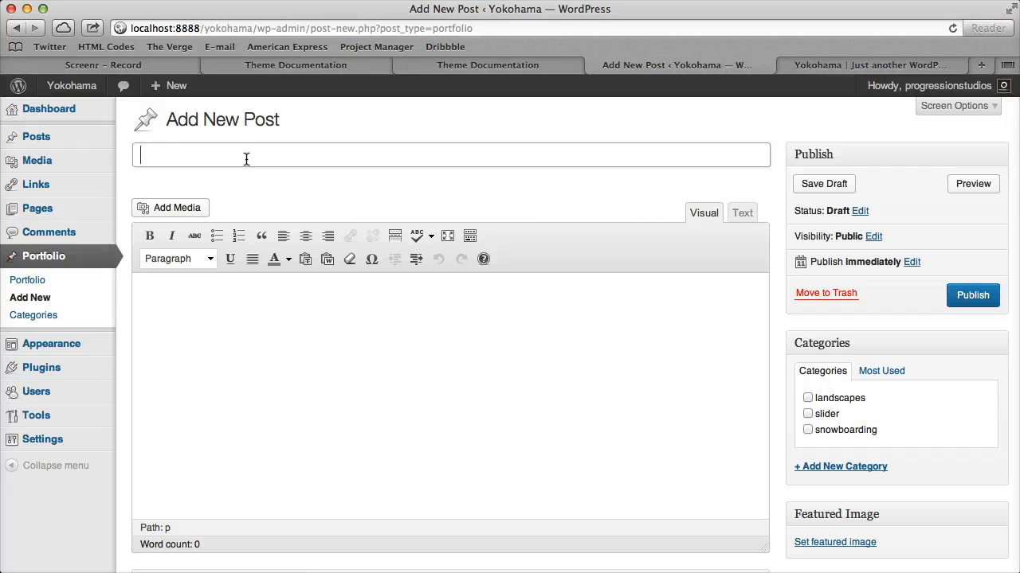
pyautogui.write('Full Widdth')
pyautogui.press('BackSpace')
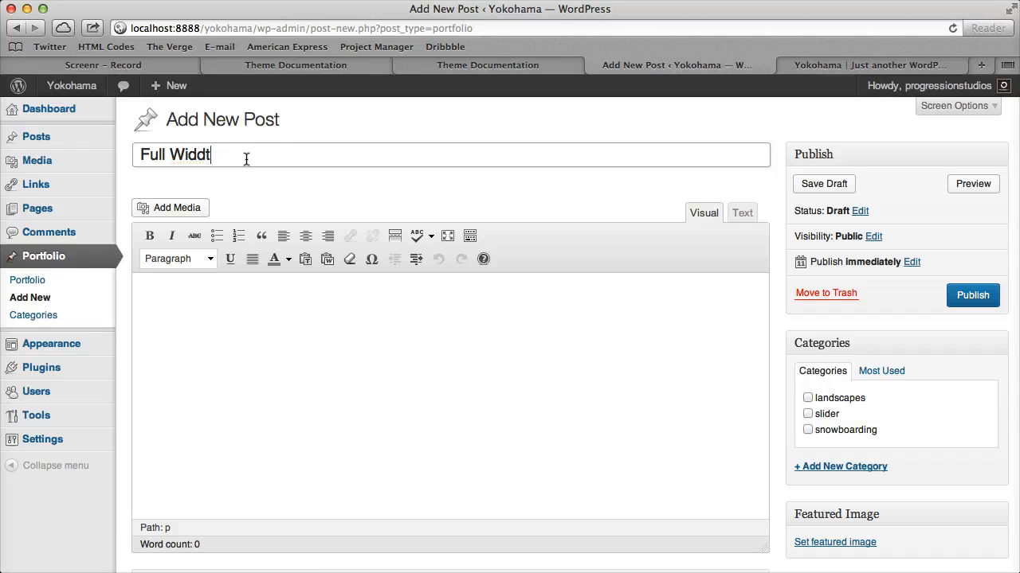
pyautogui.write('Slide 2')
pyautogui.click(806, 416)
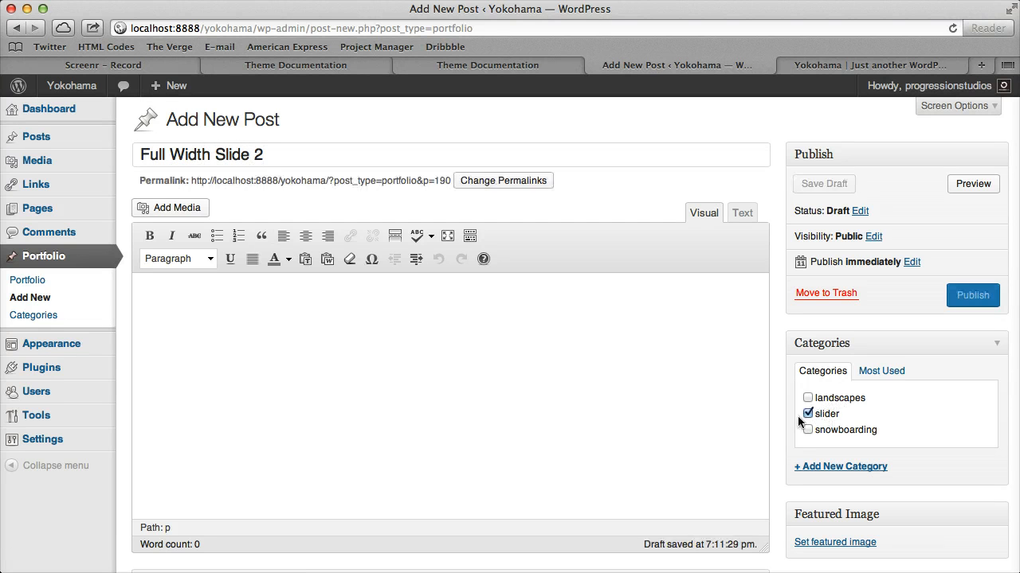
# Upload couple-2.jpg to the media library and set it as the post's featured image
pyautogui.click(196, 208)
pyautogui.moveTo(1019, 279); pyautogui.dragTo(589, 275)
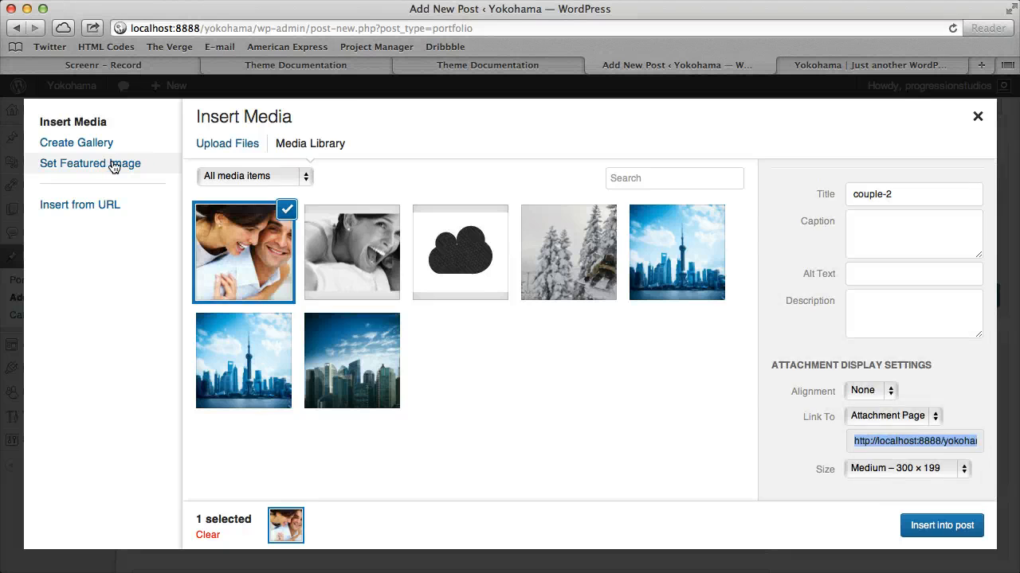
pyautogui.click(114, 164)
pyautogui.click(201, 252)
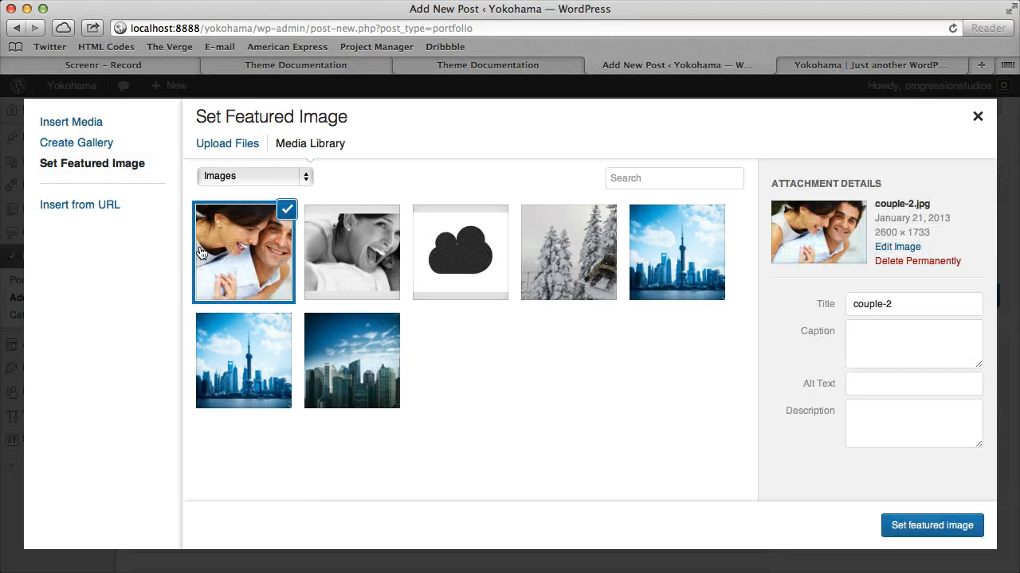
pyautogui.click(910, 527)
# Publish the Full Width Slide 2 post and reload the homepage in its own tab
pyautogui.scroll(-4, 592, 433)
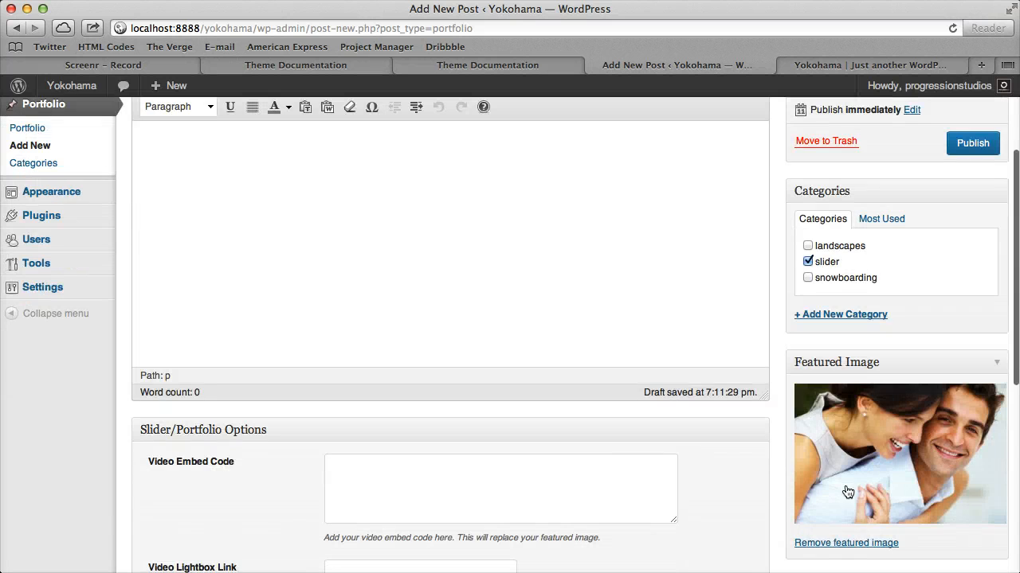
pyautogui.scroll(5, 847, 492)
pyautogui.click(972, 295)
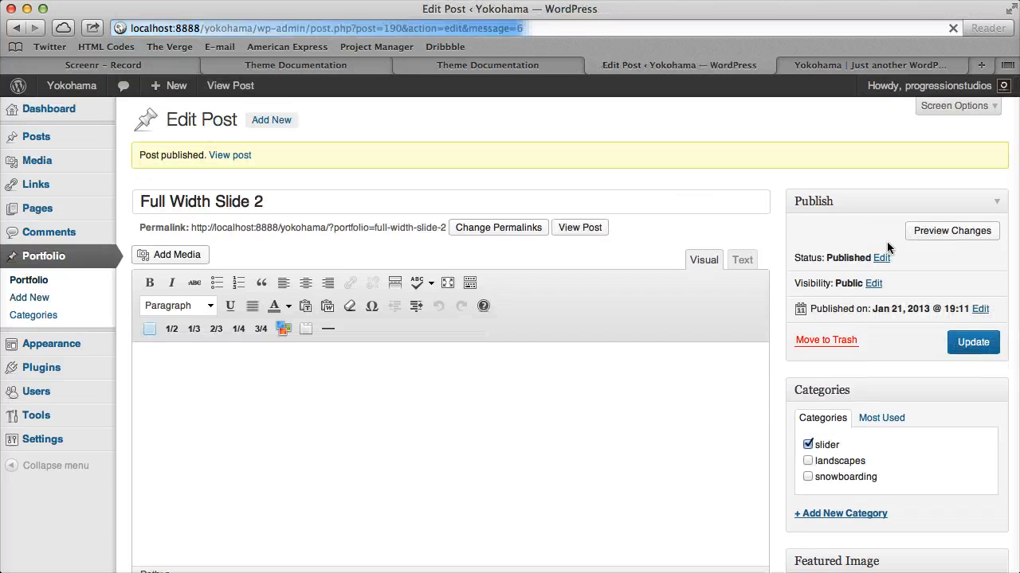
pyautogui.click(836, 65)
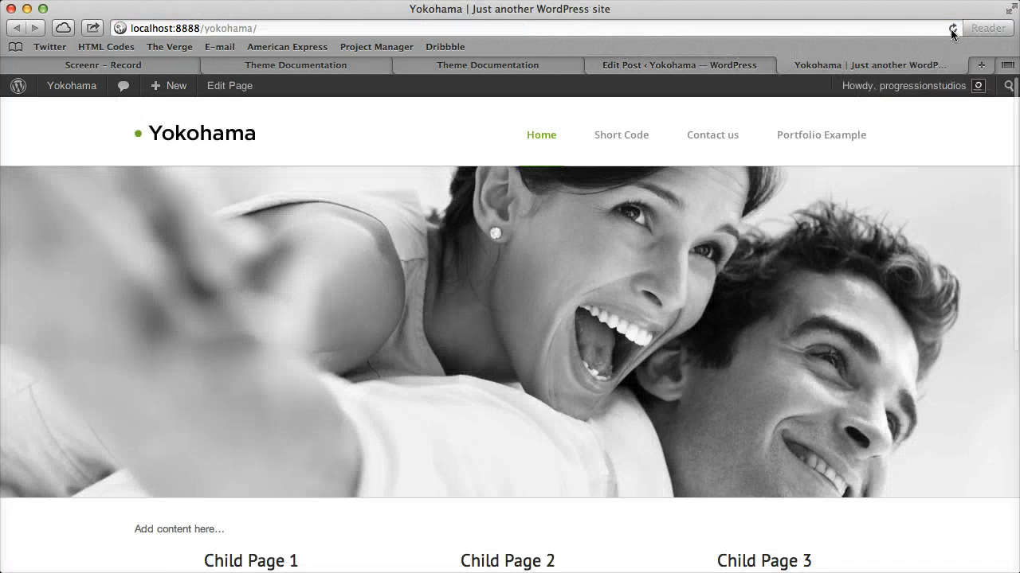
pyautogui.click(952, 29)
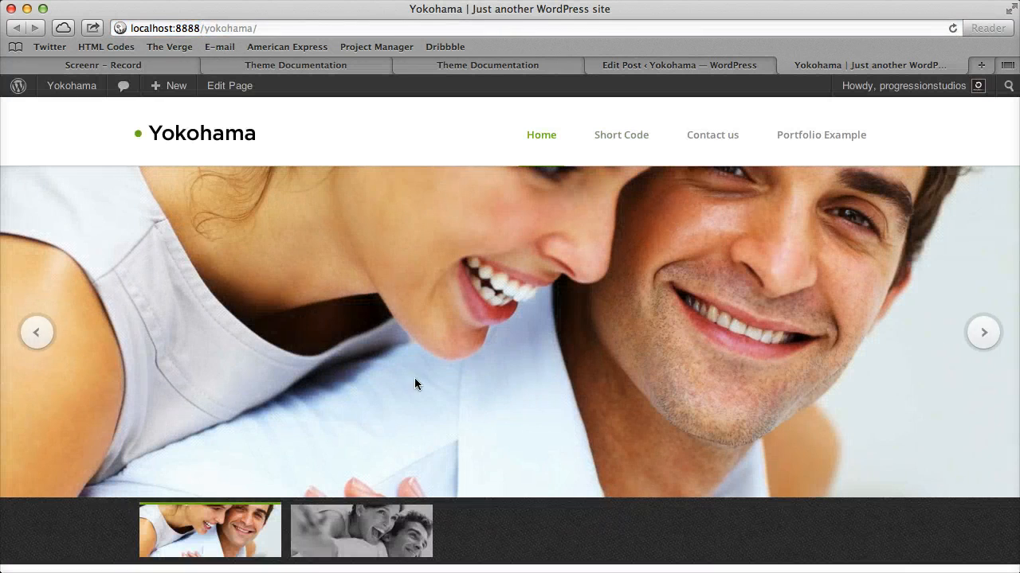
# Switch back and forth between the two homepage slides with the thumbnail navigation to examine the transition
pyautogui.click(381, 534)
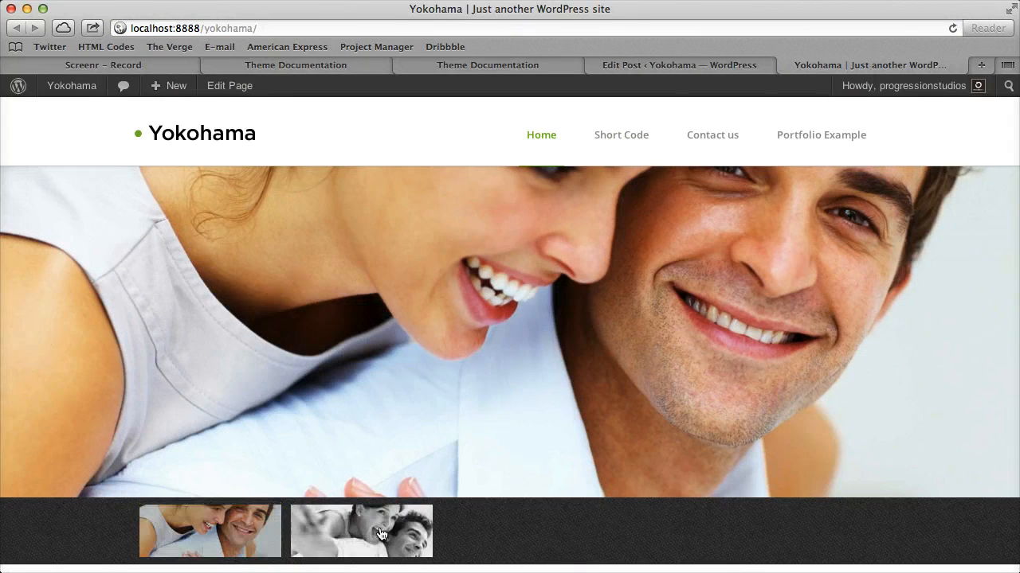
pyautogui.click(228, 534)
pyautogui.click(339, 539)
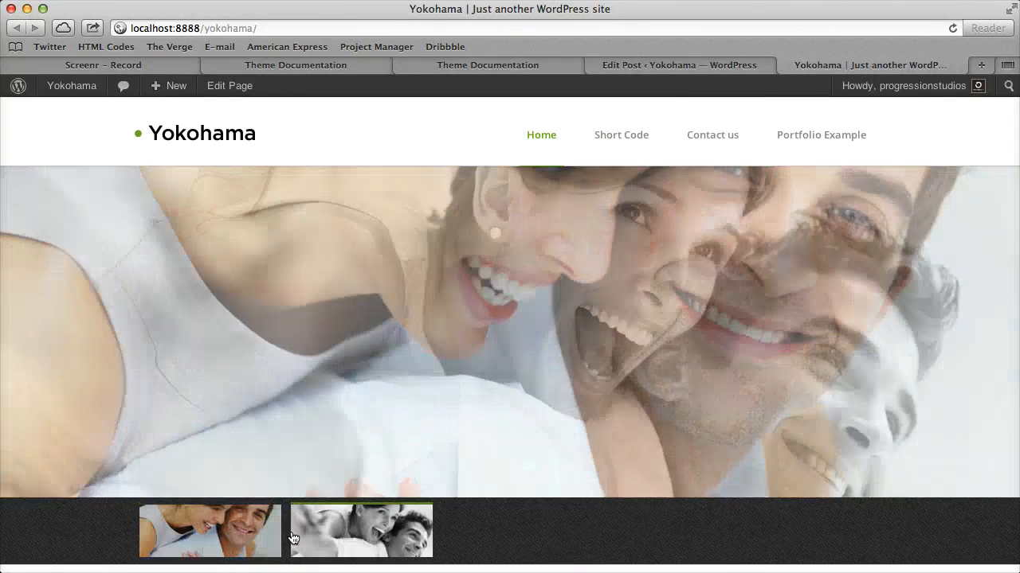
pyautogui.click(278, 532)
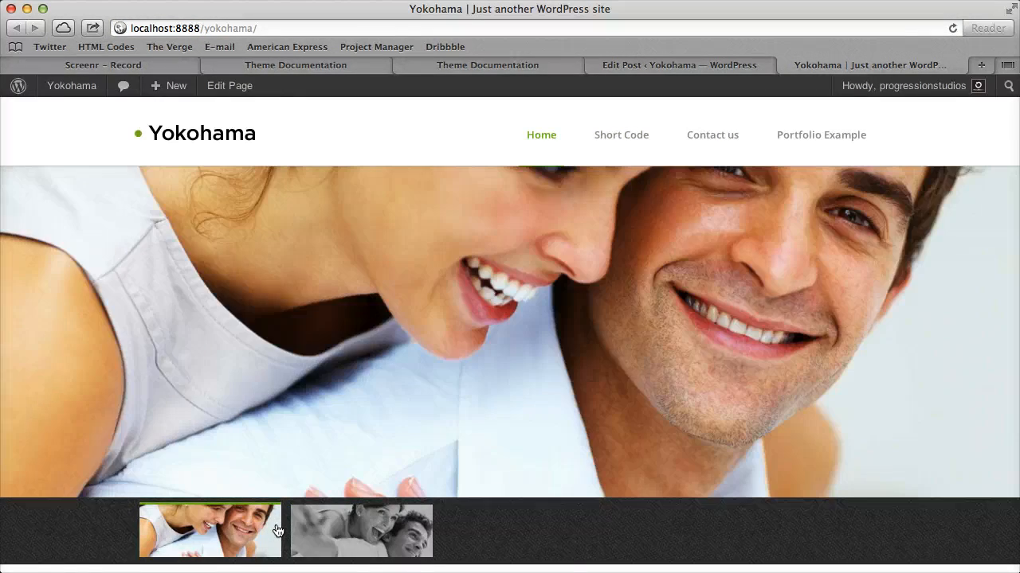
pyautogui.click(335, 535)
pyautogui.click(280, 539)
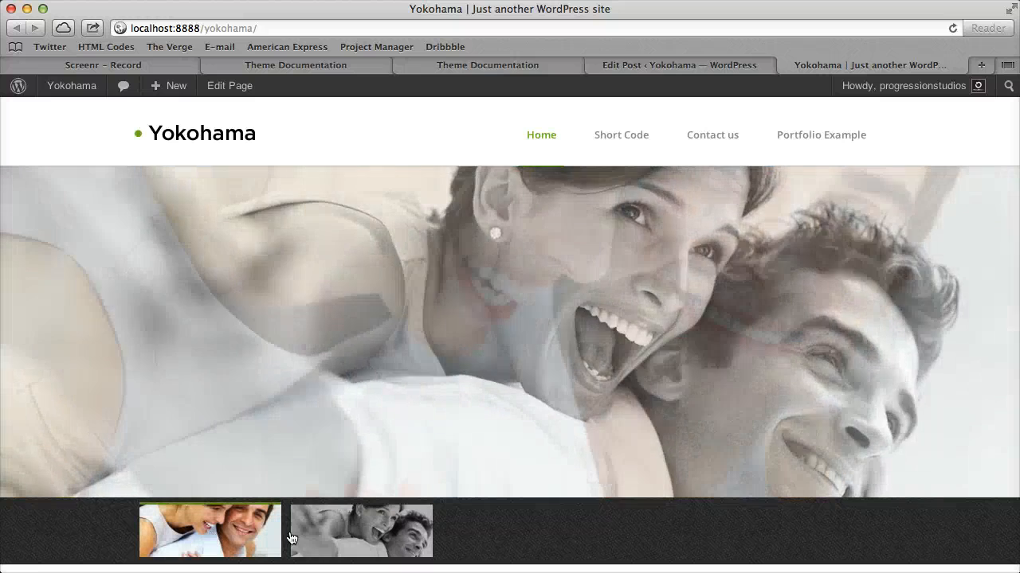
pyautogui.click(324, 536)
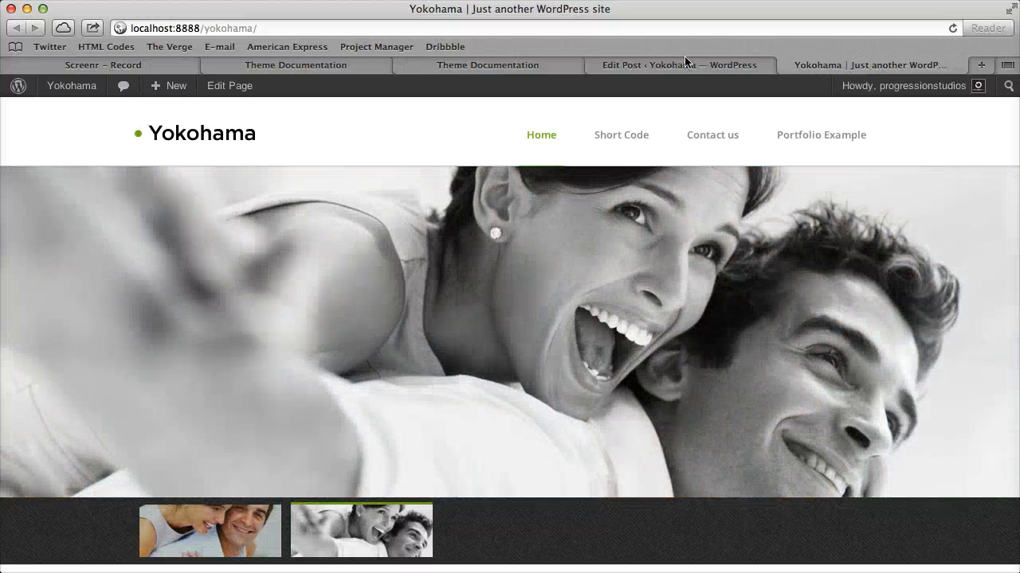
# Return to editing the Full Width Slide 2 post and set its Display Slider with Content option to "true"
pyautogui.click(699, 65)
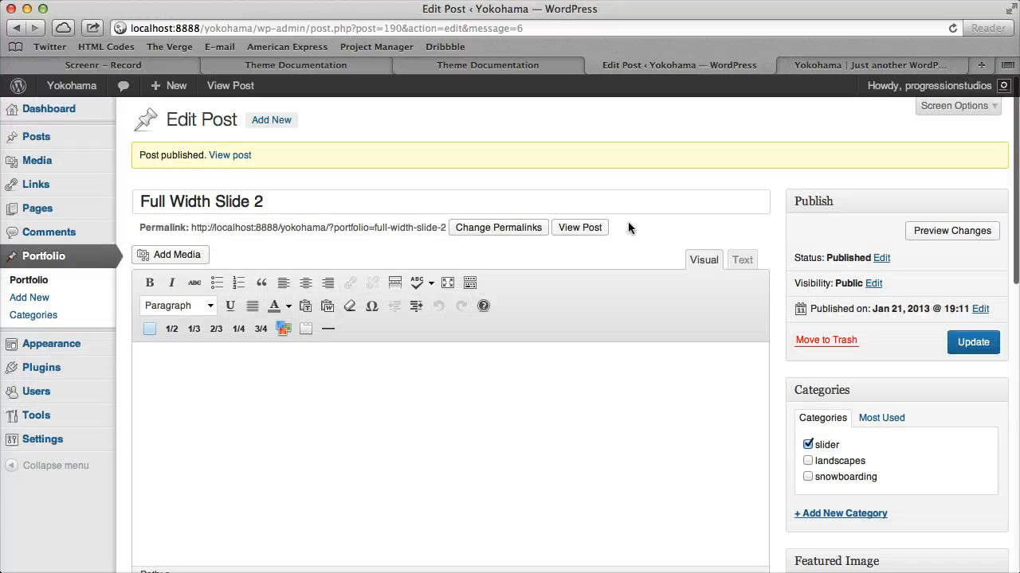
pyautogui.scroll(-10, 649, 225)
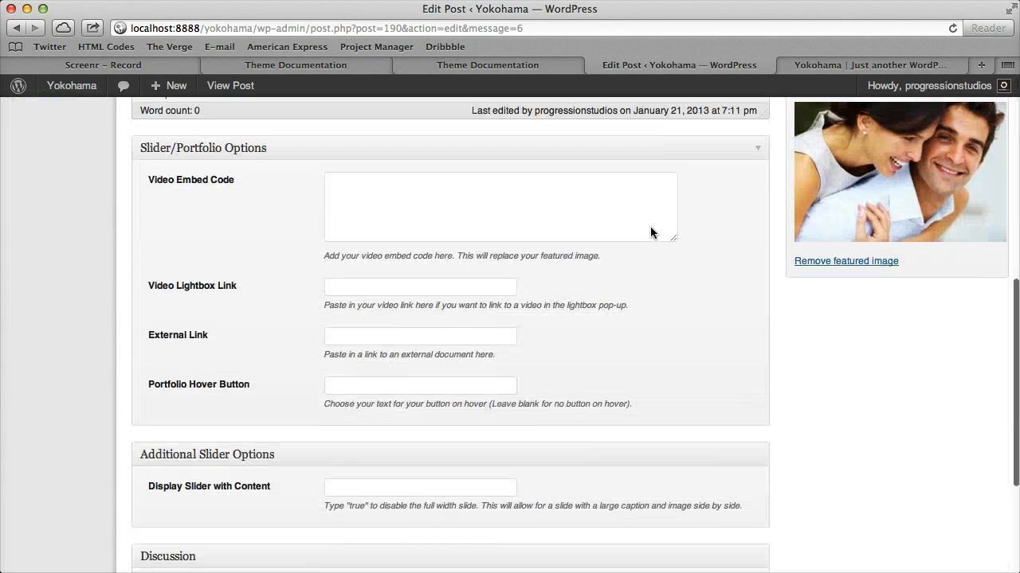
pyautogui.scroll(-4, 648, 221)
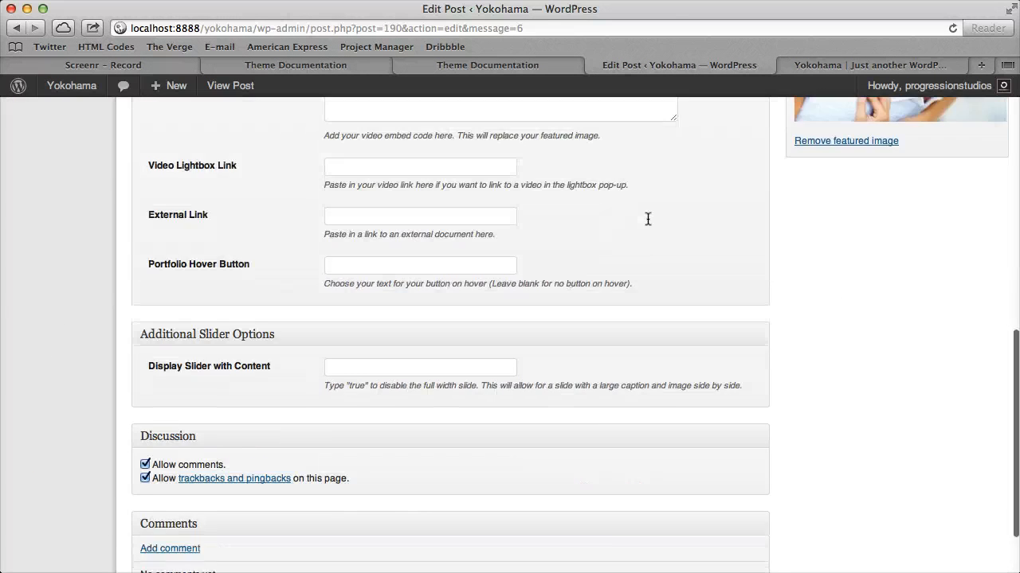
pyautogui.scroll(6, 629, 225)
pyautogui.scroll(-3, 628, 221)
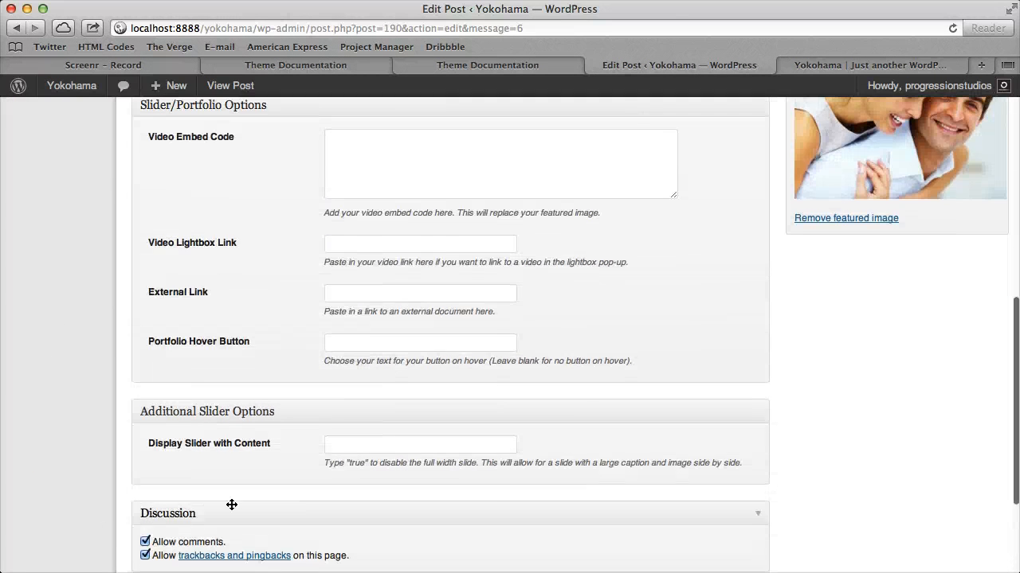
pyautogui.scroll(-3, 272, 433)
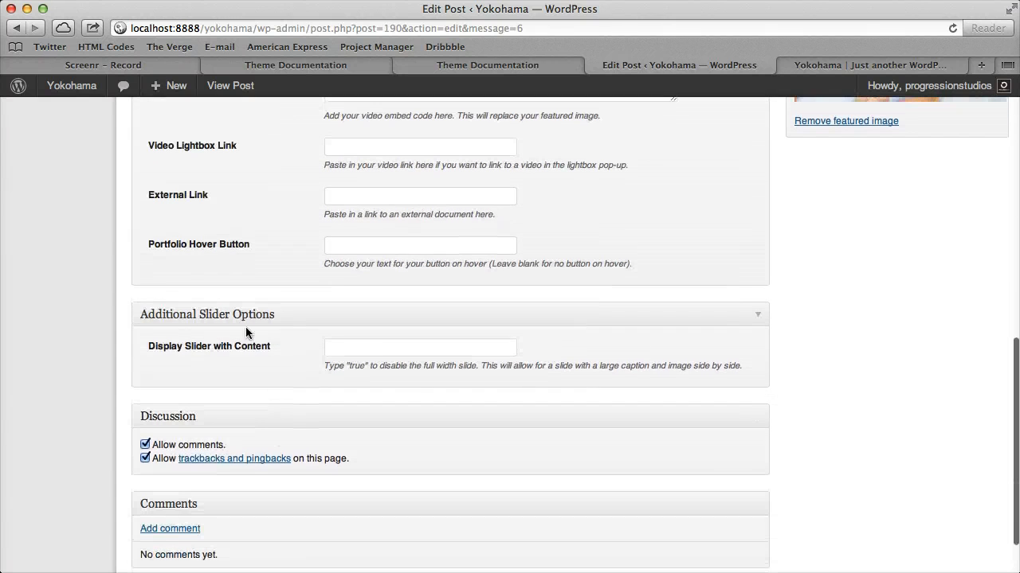
pyautogui.click(375, 347)
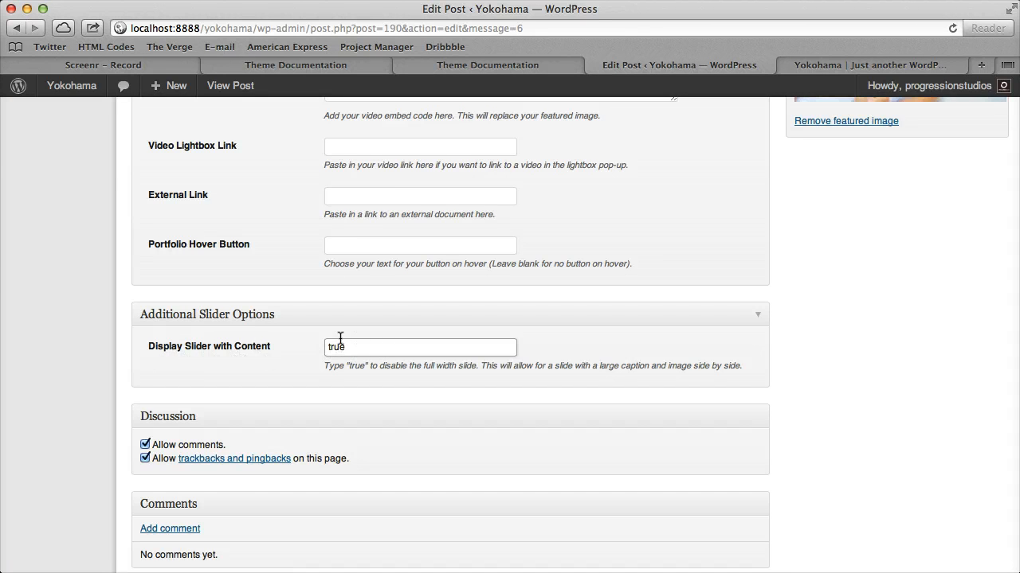
# Update the post and check how its title and image are laid out in the homepage slider
pyautogui.scroll(10, 340, 338)
pyautogui.scroll(5, 985, 212)
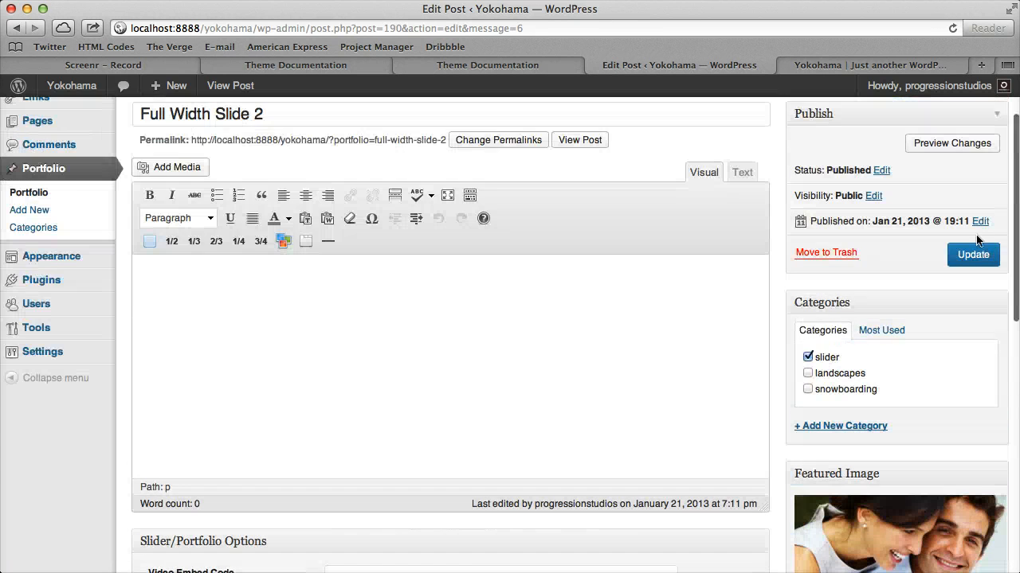
pyautogui.click(981, 260)
pyautogui.click(899, 67)
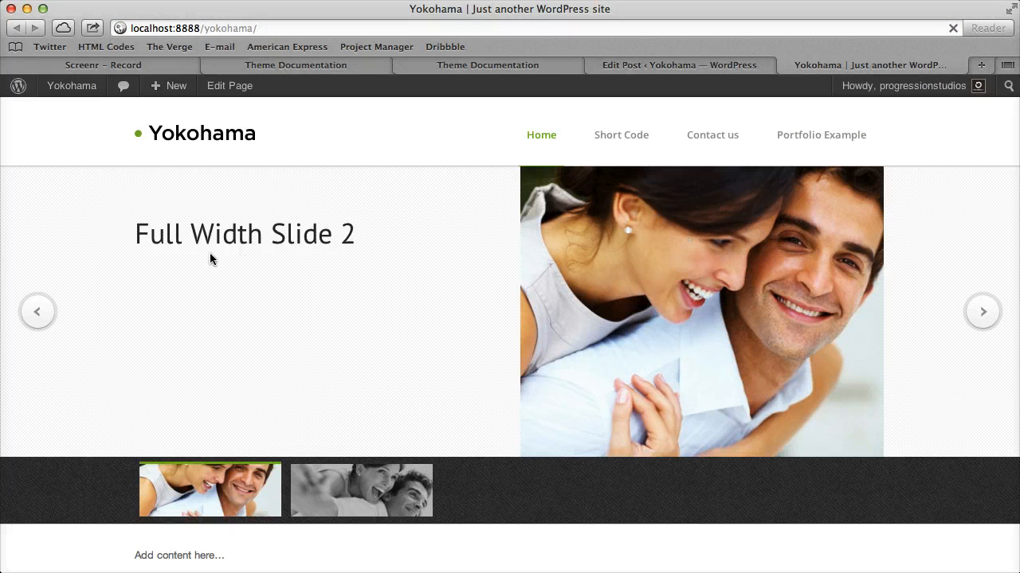
pyautogui.tripleClick(248, 233)
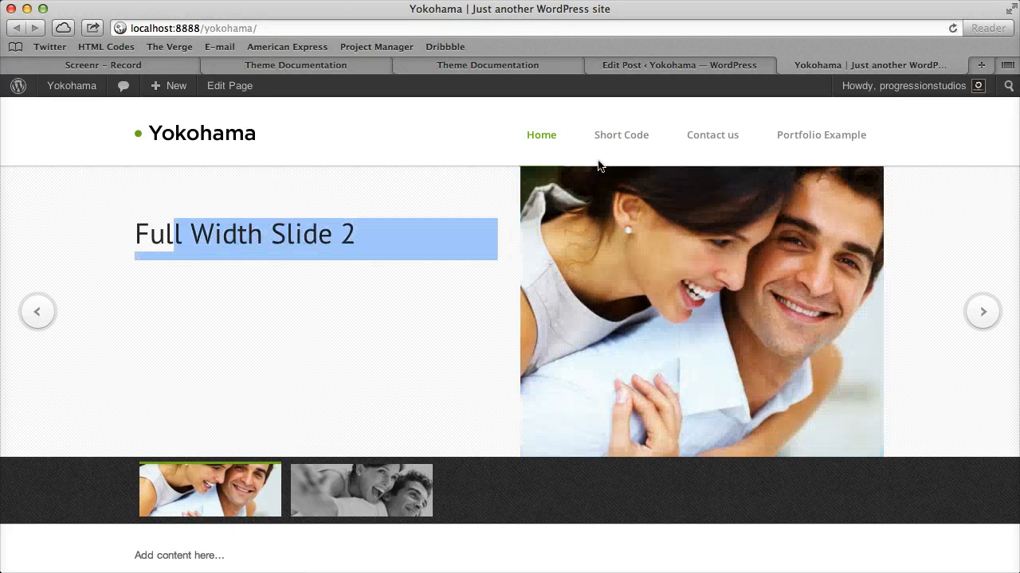
# Add the body text "Content goes here.." to the Full Width Slide 2 post and update it
pyautogui.click(679, 64)
pyautogui.click(266, 390)
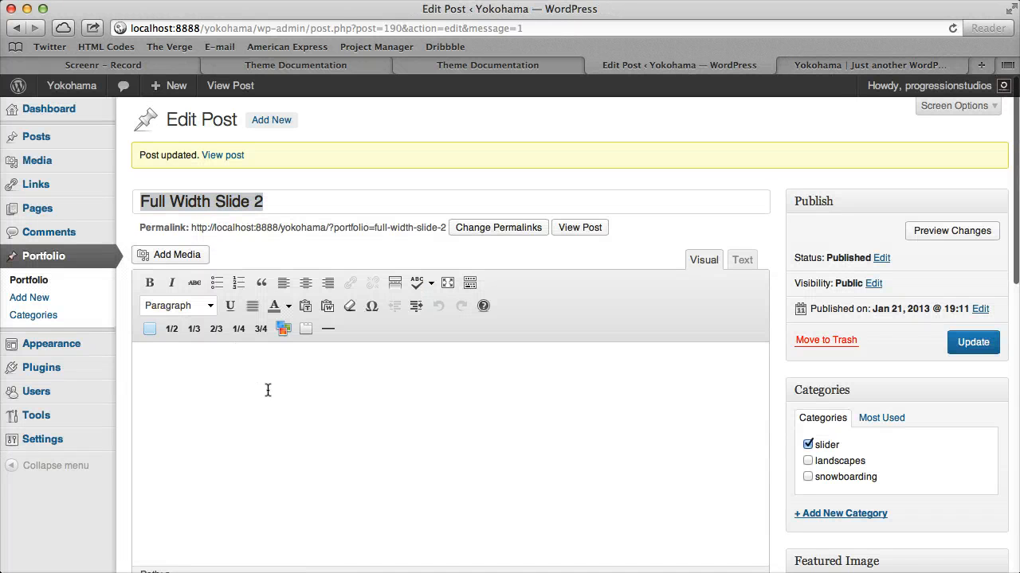
pyautogui.write('Content goes here..')
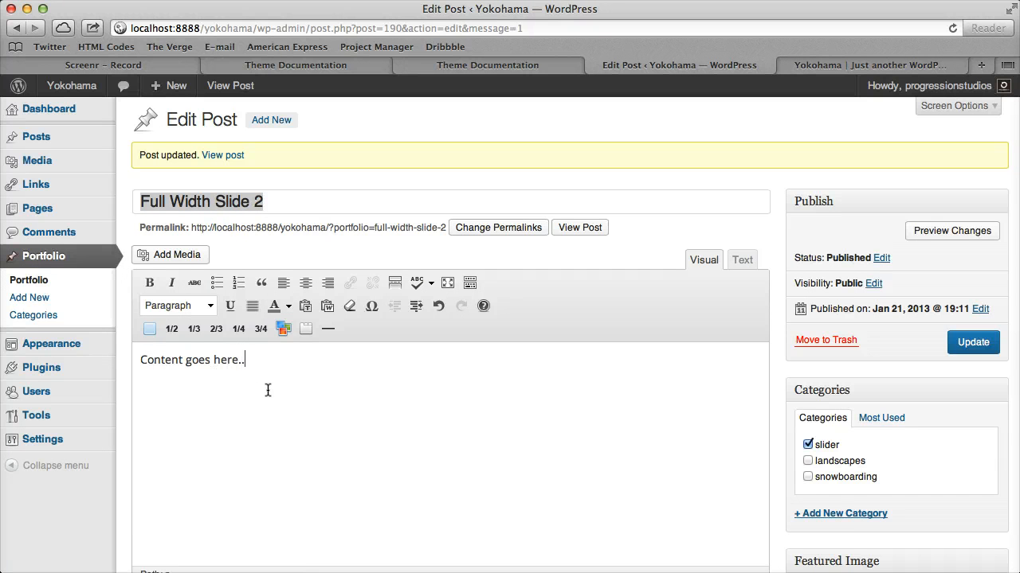
pyautogui.click(968, 342)
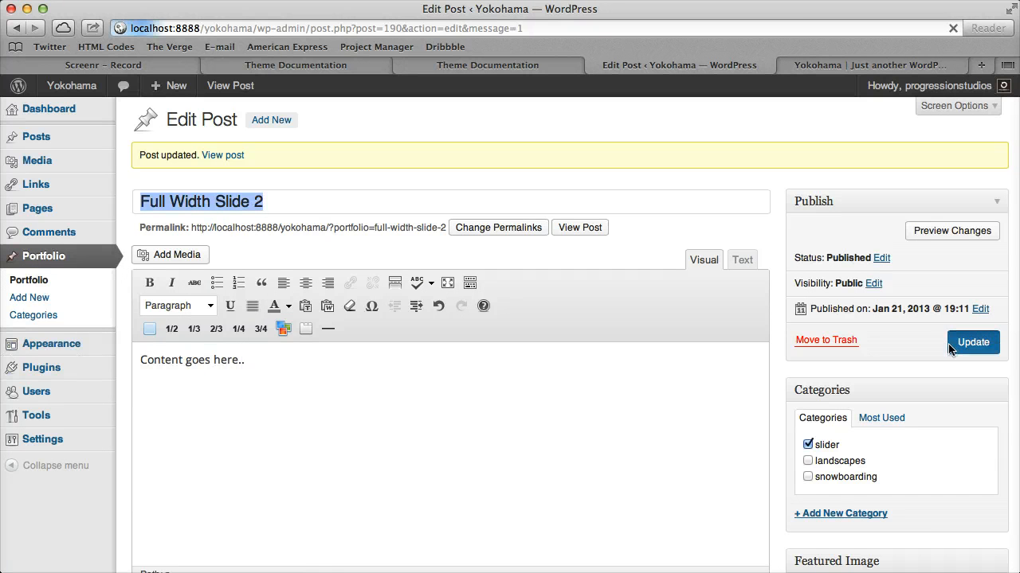
# Reload the homepage, check the slide's body text and switch between the content slide and the full-width slide
pyautogui.click(927, 64)
pyautogui.click(952, 28)
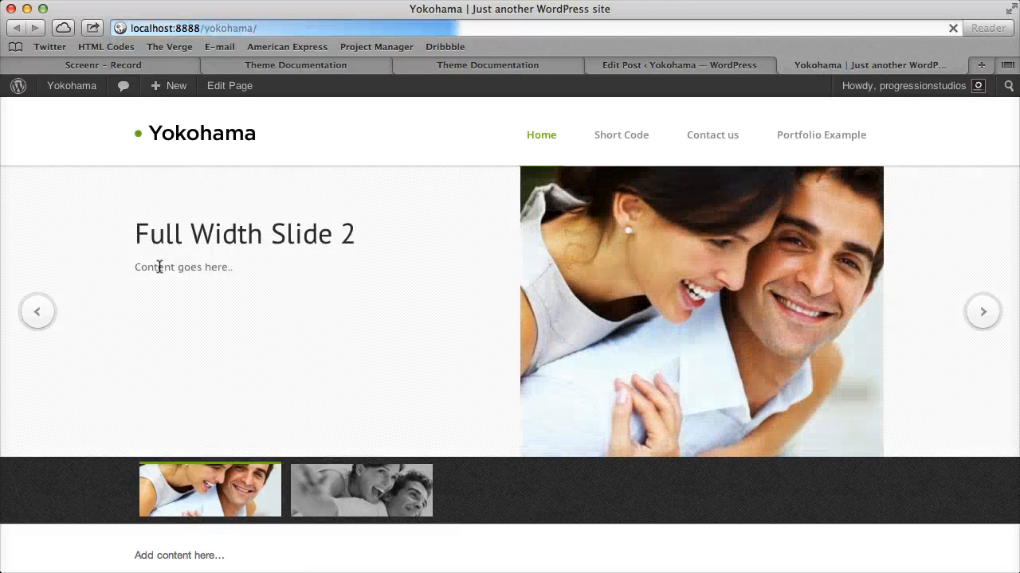
pyautogui.moveTo(148, 268); pyautogui.dragTo(260, 269)
pyautogui.click(259, 268)
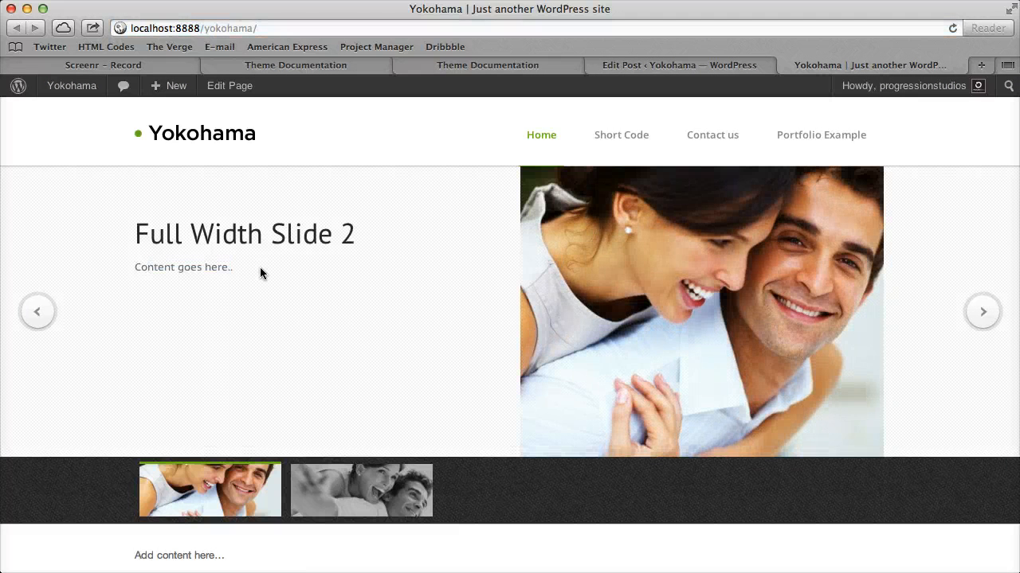
pyautogui.click(359, 490)
pyautogui.click(249, 516)
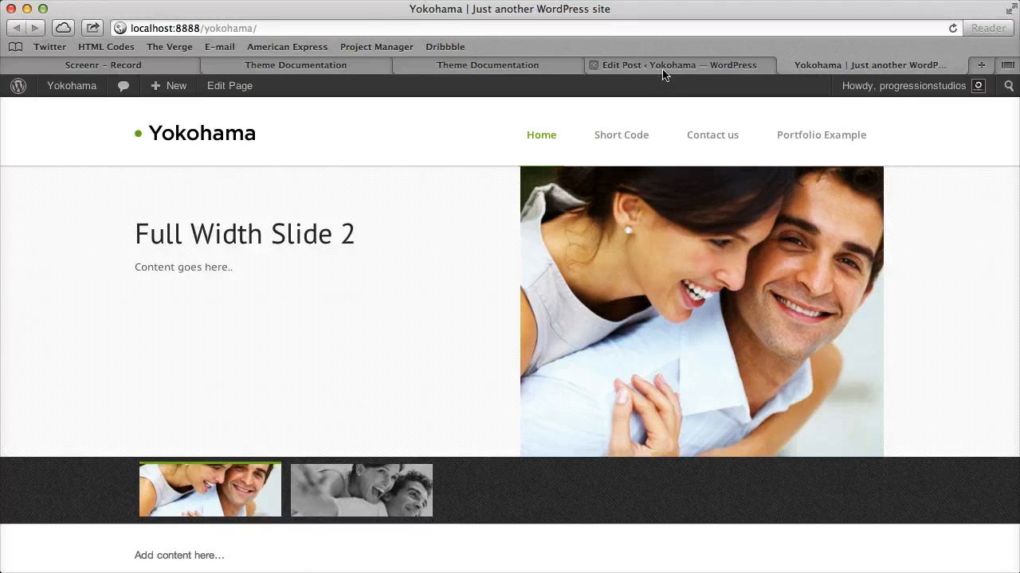
pyautogui.click(375, 496)
pyautogui.click(234, 524)
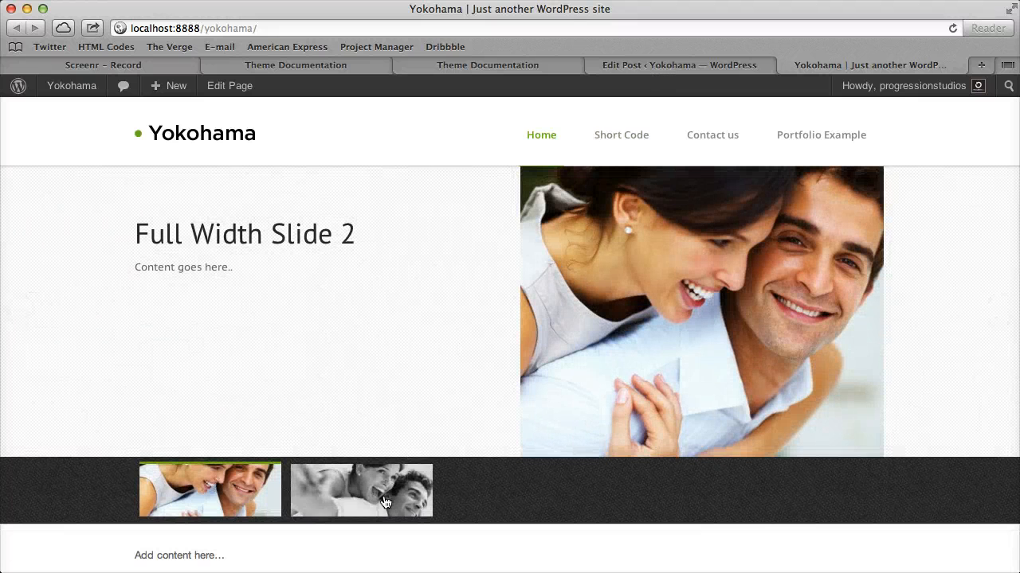
pyautogui.click(702, 64)
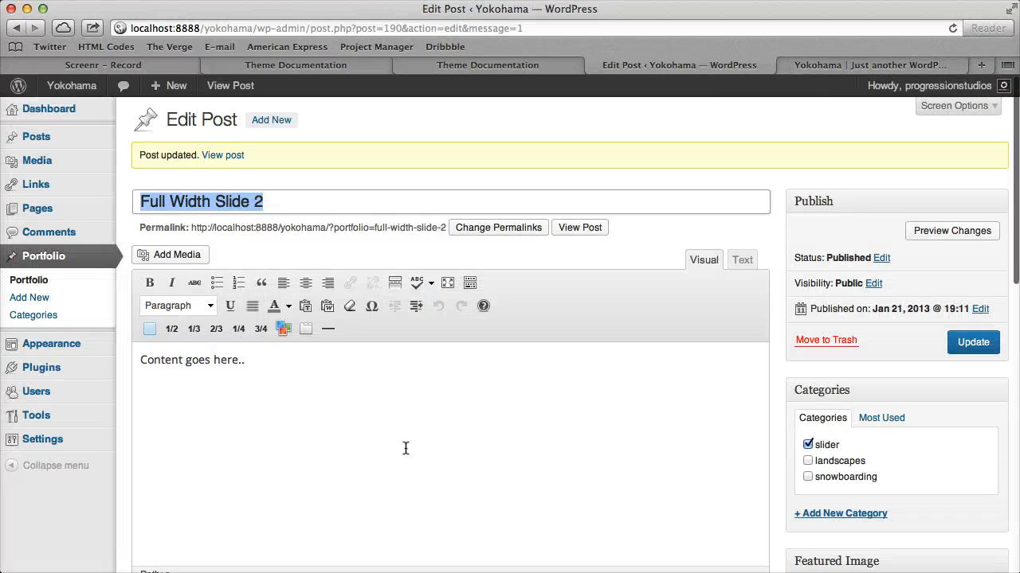
pyautogui.scroll(-10, 404, 446)
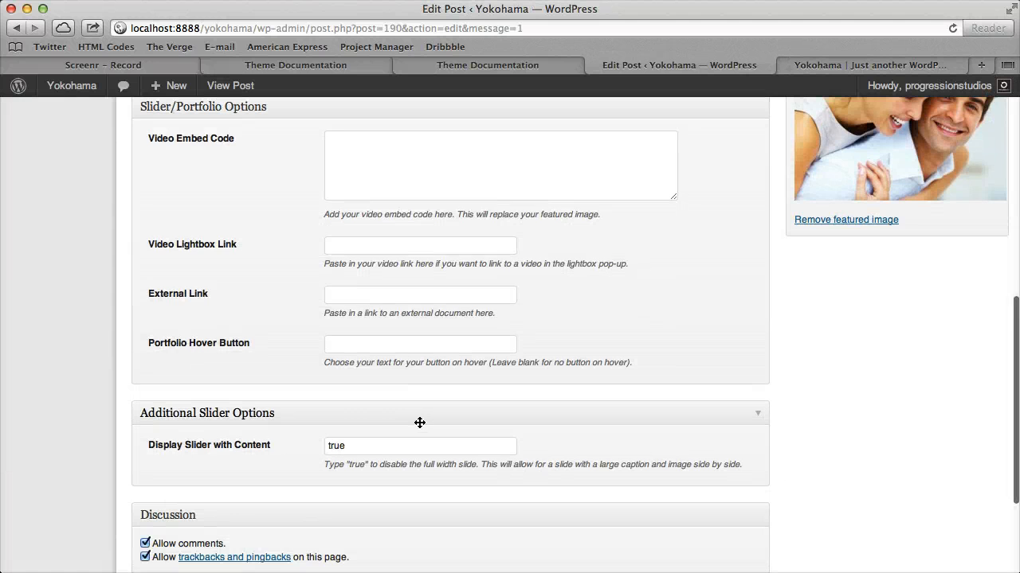
pyautogui.scroll(3, 419, 421)
pyautogui.click(379, 419)
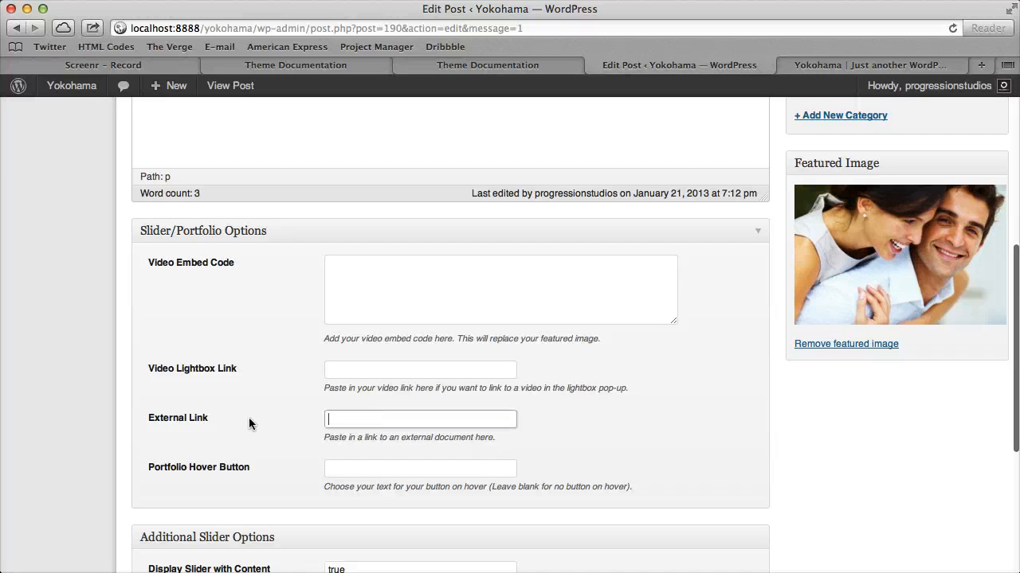
pyautogui.write('http')
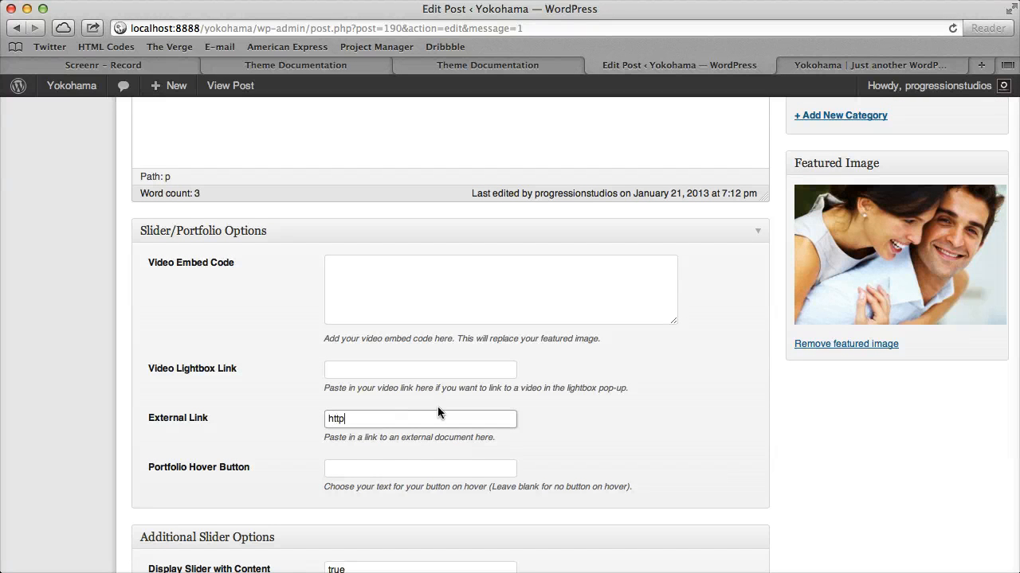
pyautogui.write('://google.com')
pyautogui.press('Return')
# Reload the homepage, follow the Full Width Slide 2 link to test it and go back to the homepage
pyautogui.click(876, 65)
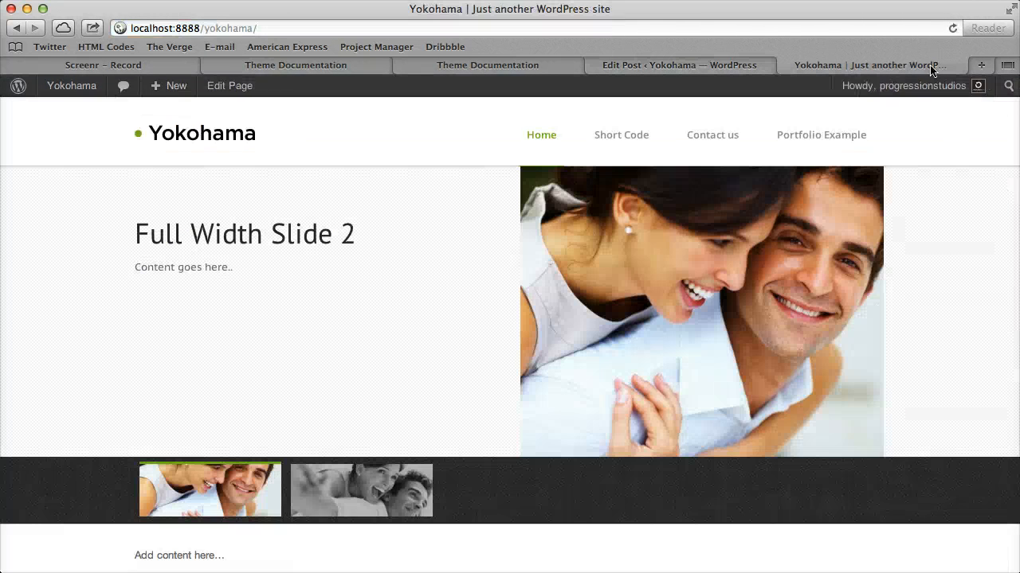
pyautogui.click(952, 27)
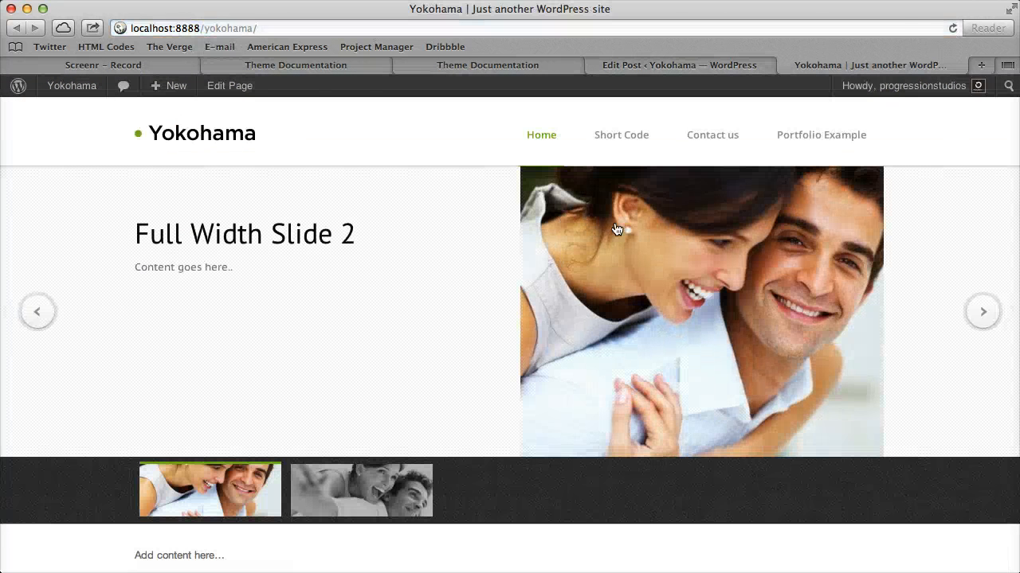
pyautogui.click(587, 212)
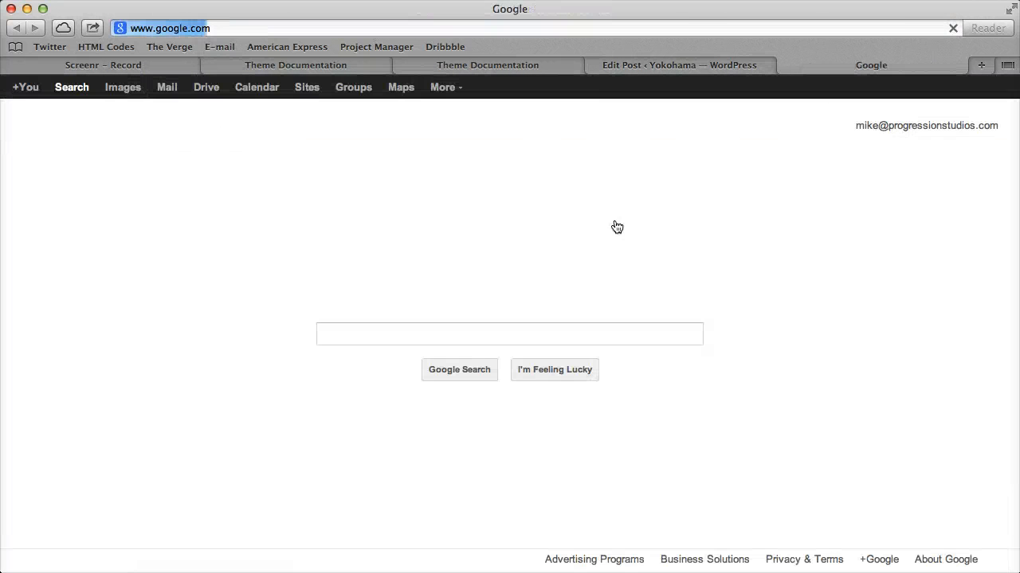
pyautogui.click(17, 29)
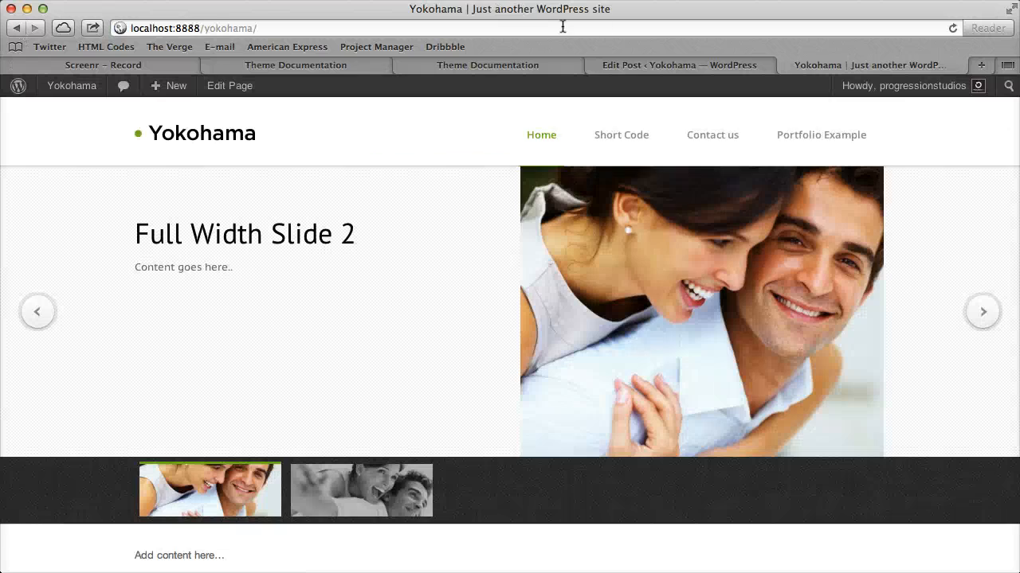
# Open the "GoPro Athlete Summit 2012" video on Vimeo in a new browser tab and copy its embed code from the sharing options
pyautogui.click(651, 62)
pyautogui.scroll(-10, 600, 278)
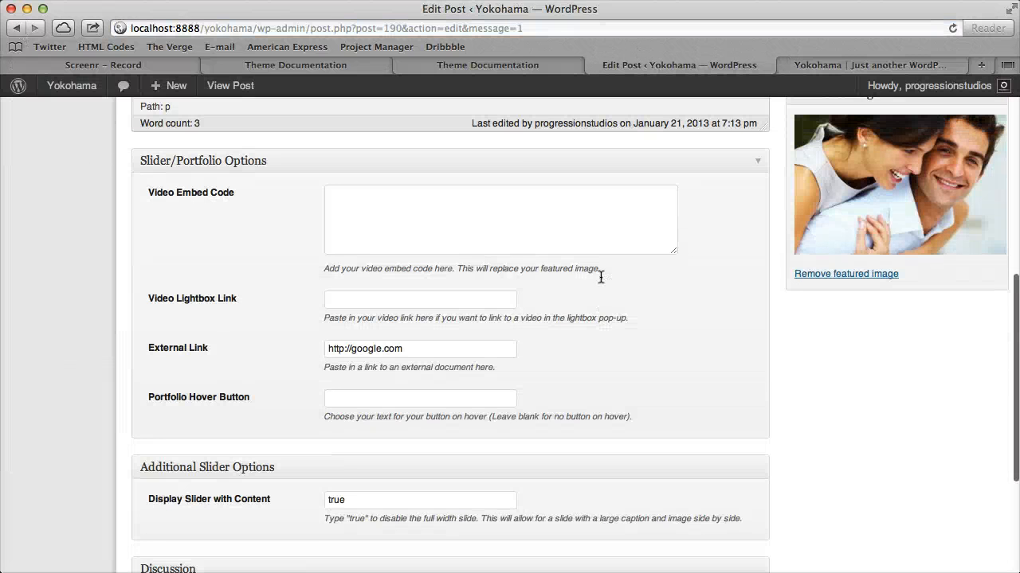
pyautogui.scroll(1, 600, 277)
pyautogui.click(398, 255)
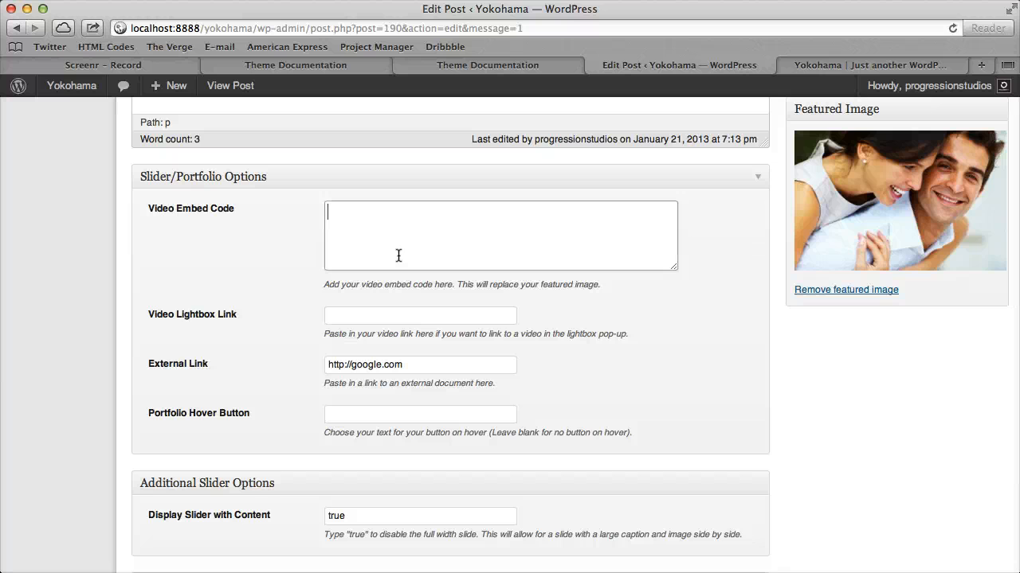
pyautogui.press('super+t')
pyautogui.write('vimeo')
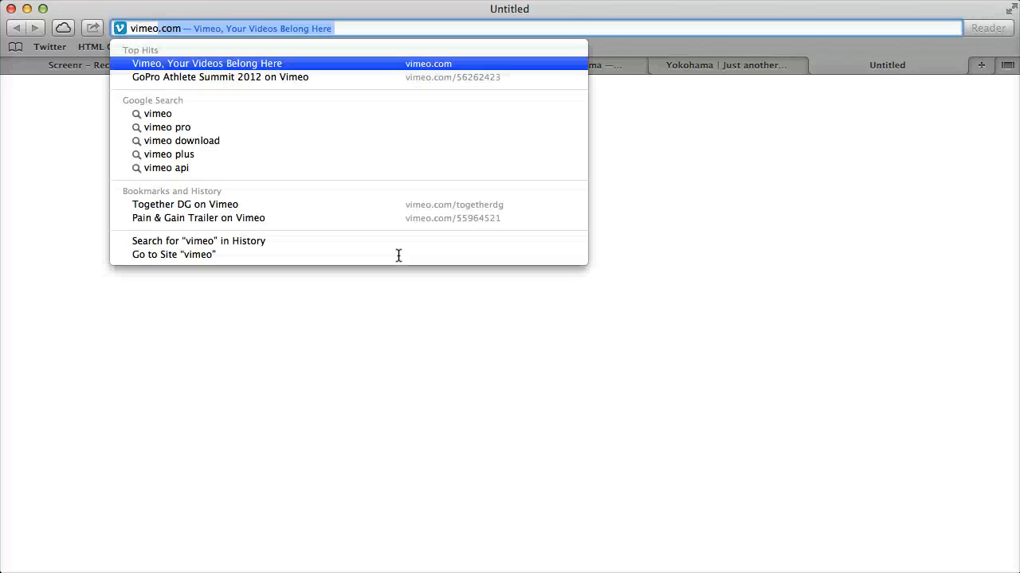
pyautogui.press('Down')
pyautogui.press('Return')
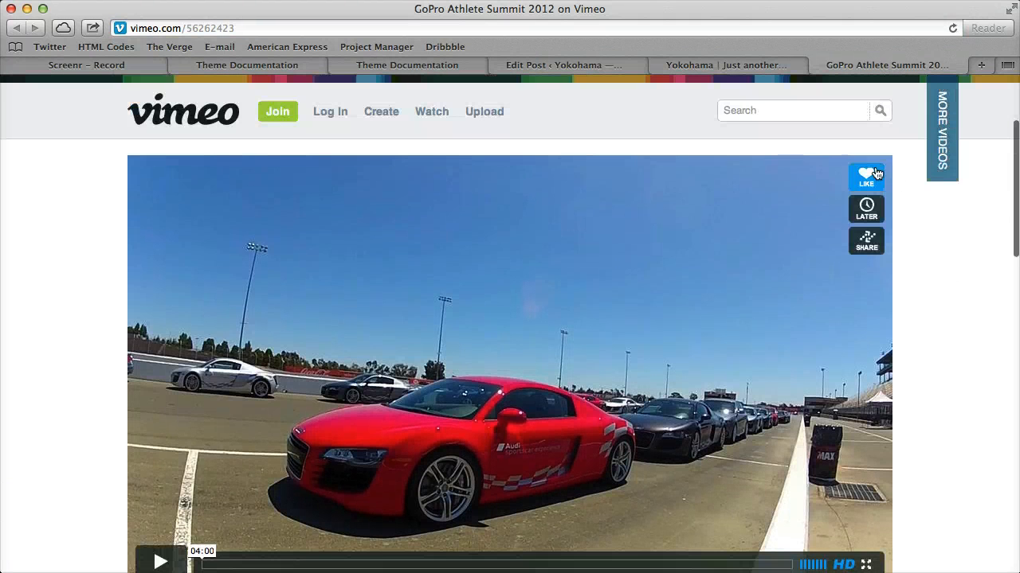
pyautogui.click(866, 241)
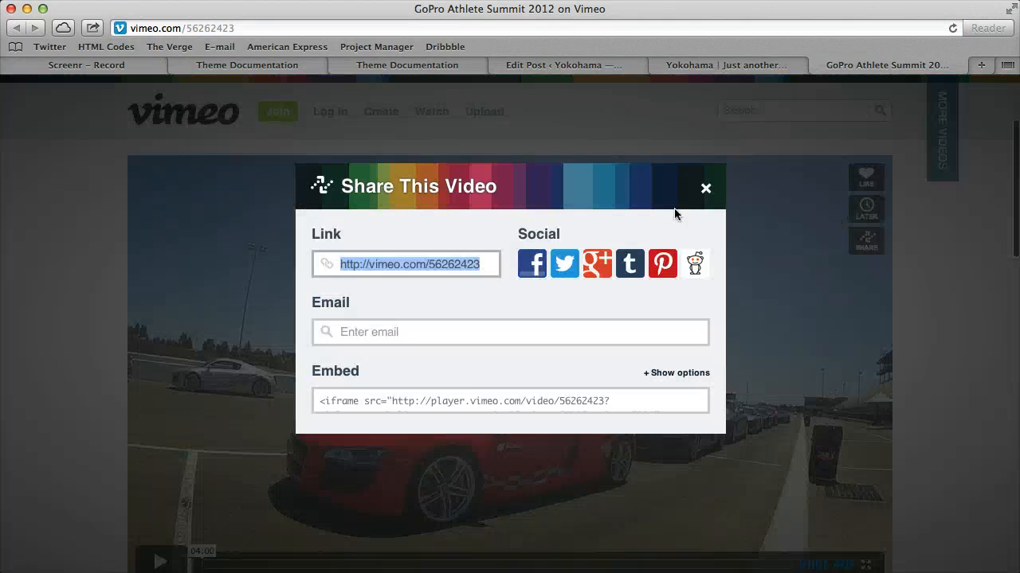
pyautogui.click(454, 403)
pyautogui.press('super+c')
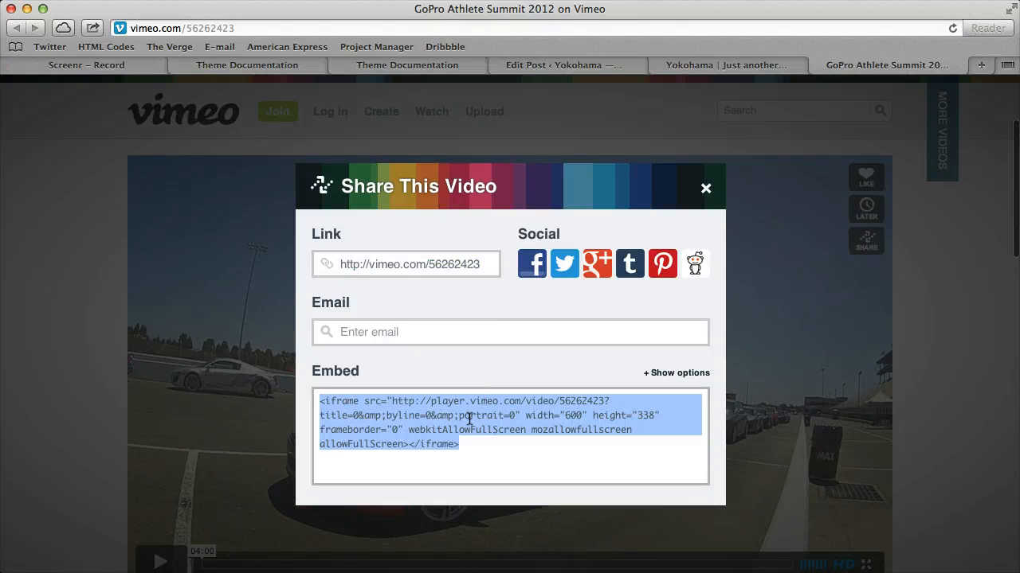
# Paste the Vimeo iframe code into the Video Embed Code option of the Full Width Slide 2 post and update it
pyautogui.click(588, 65)
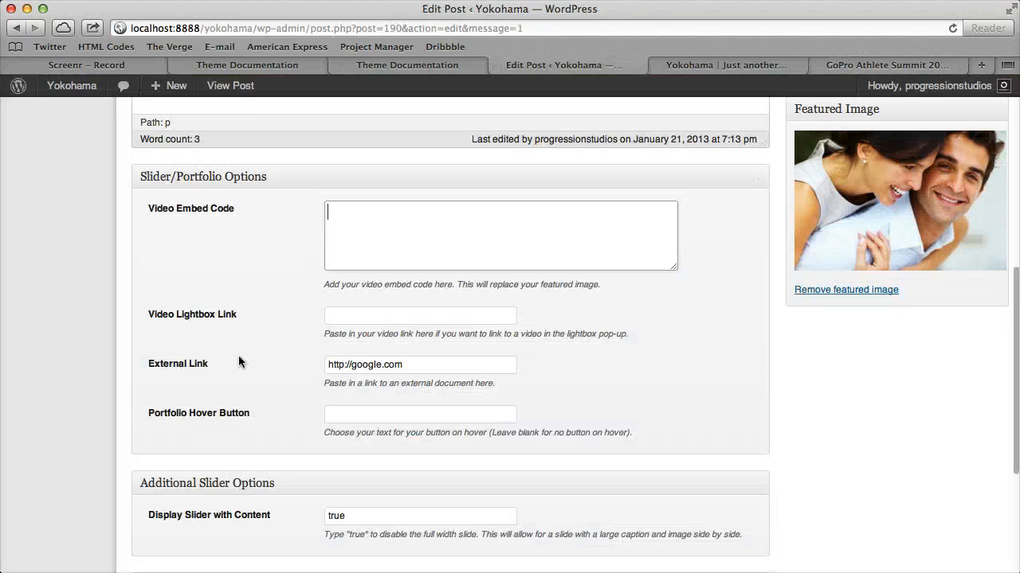
pyautogui.click(381, 224)
pyautogui.press('super+v')
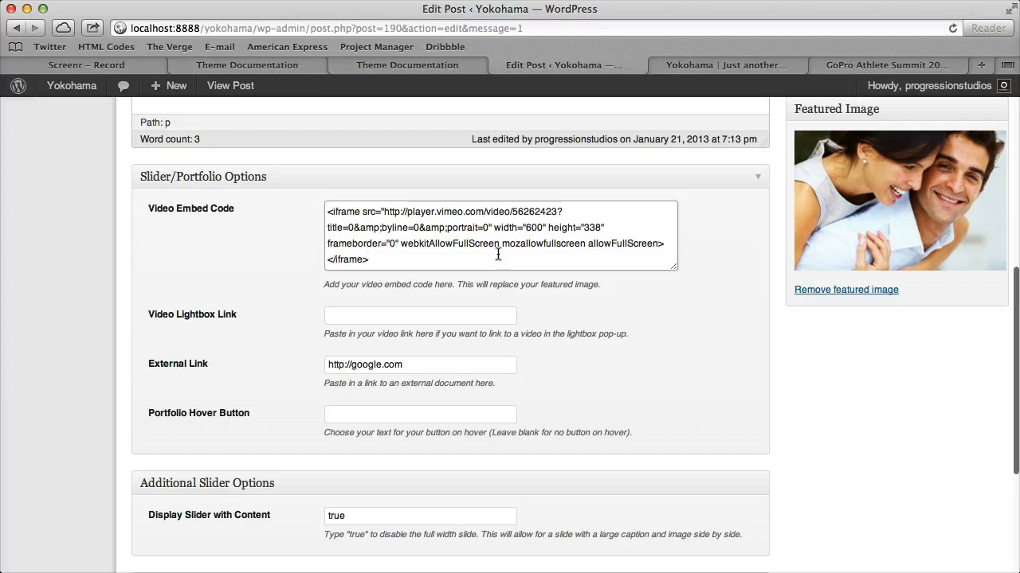
pyautogui.scroll(10, 498, 255)
pyautogui.click(976, 237)
# Reload the homepage to check the video in the content slide, and review the post's slider options and content
pyautogui.click(726, 66)
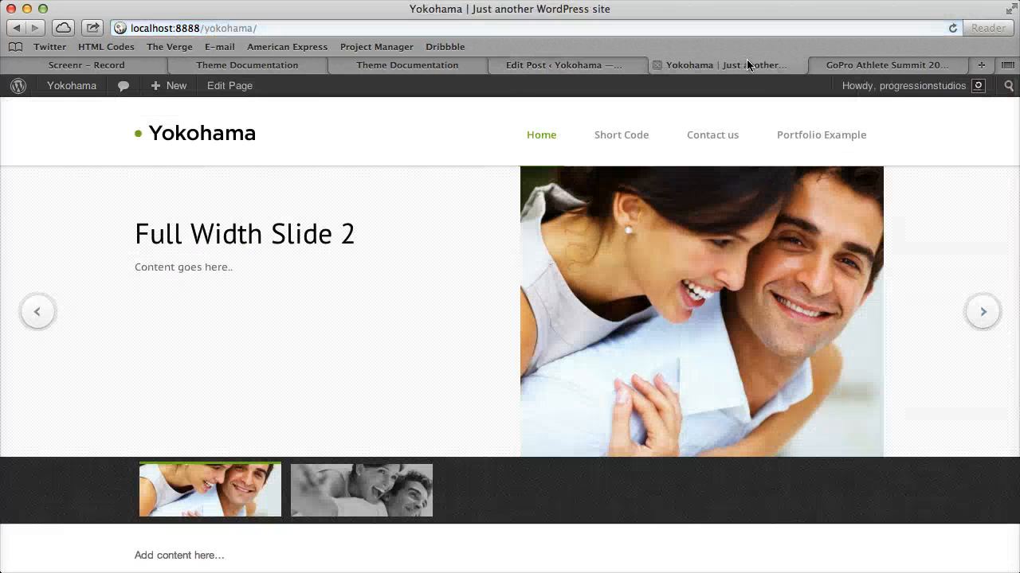
pyautogui.press('super+r')
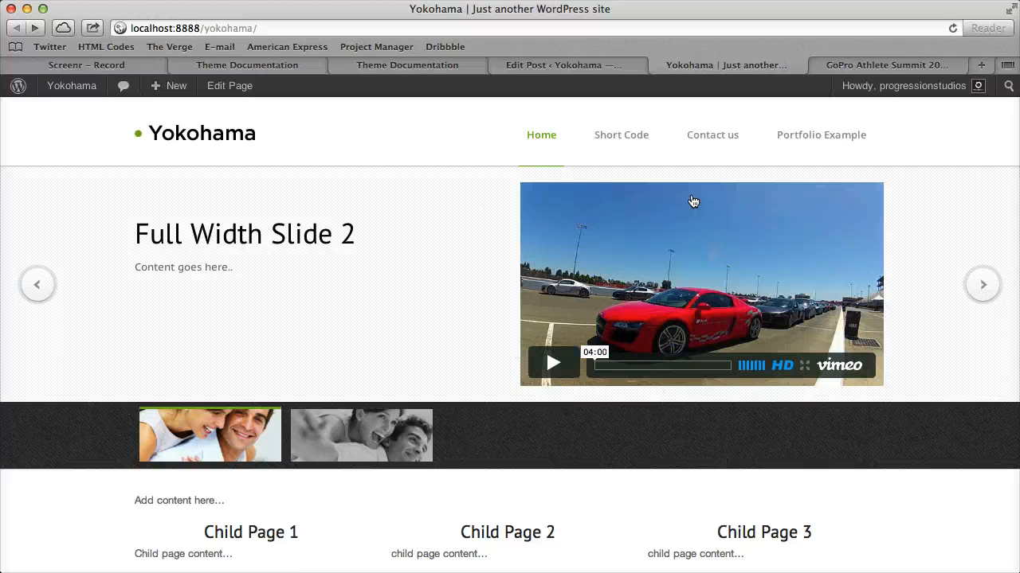
pyautogui.click(573, 69)
pyautogui.scroll(-10, 396, 405)
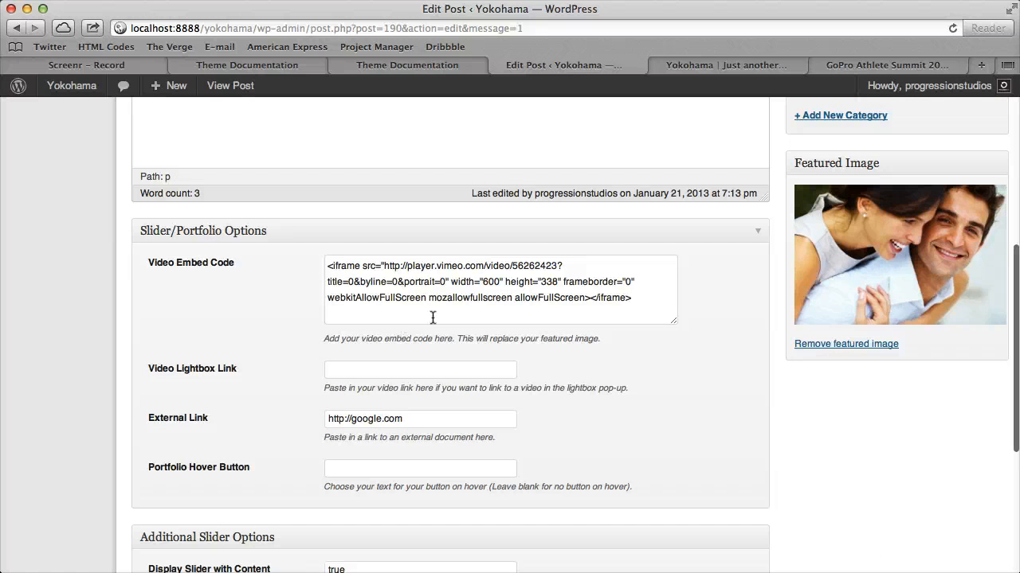
pyautogui.scroll(-3, 479, 335)
pyautogui.scroll(15, 478, 358)
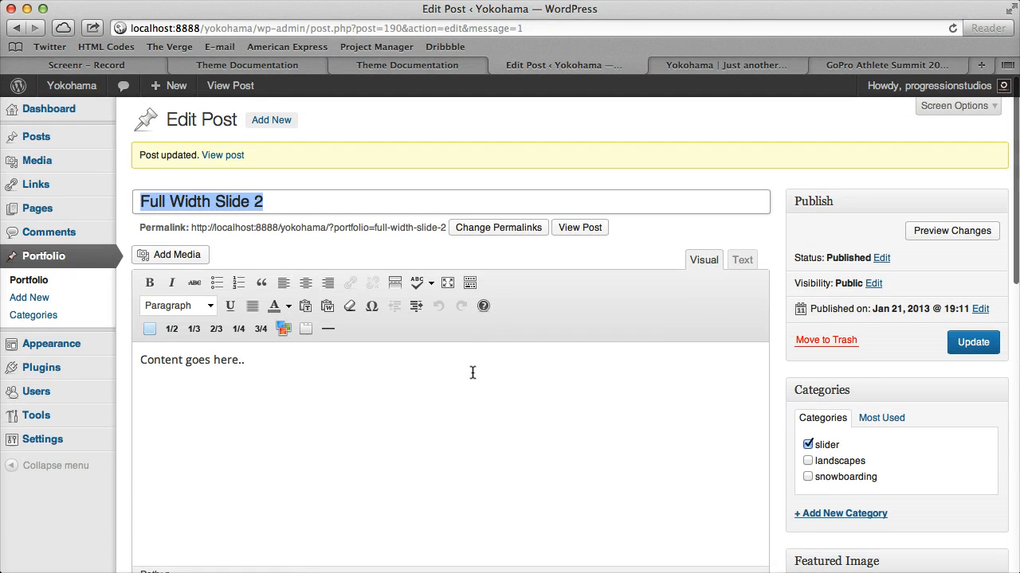
pyautogui.click(426, 449)
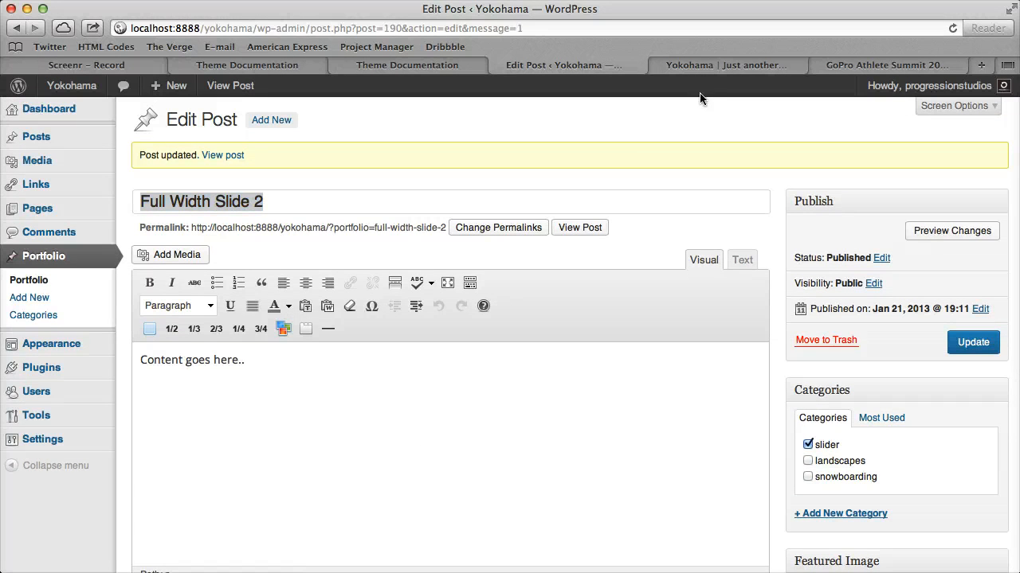
pyautogui.click(703, 66)
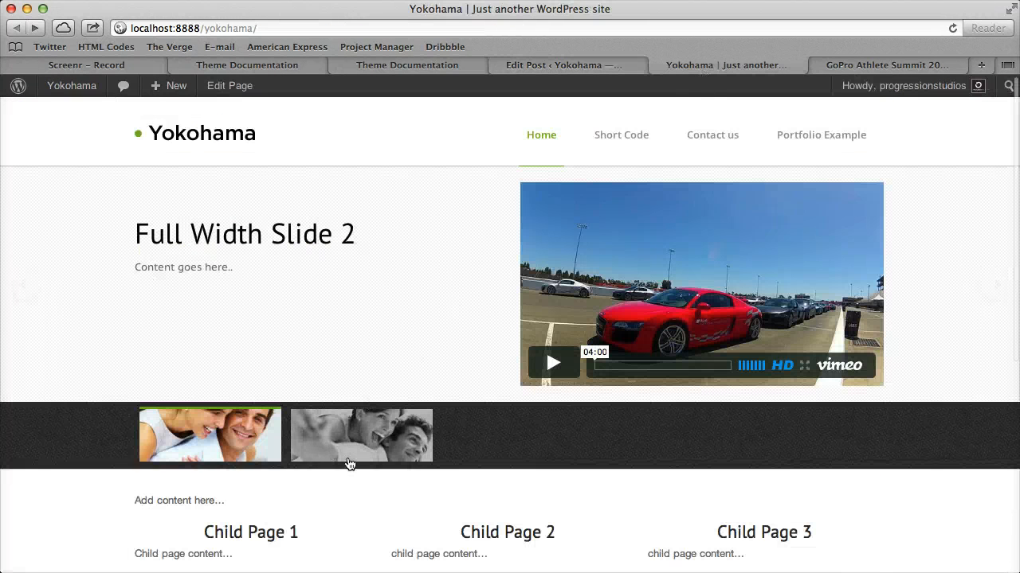